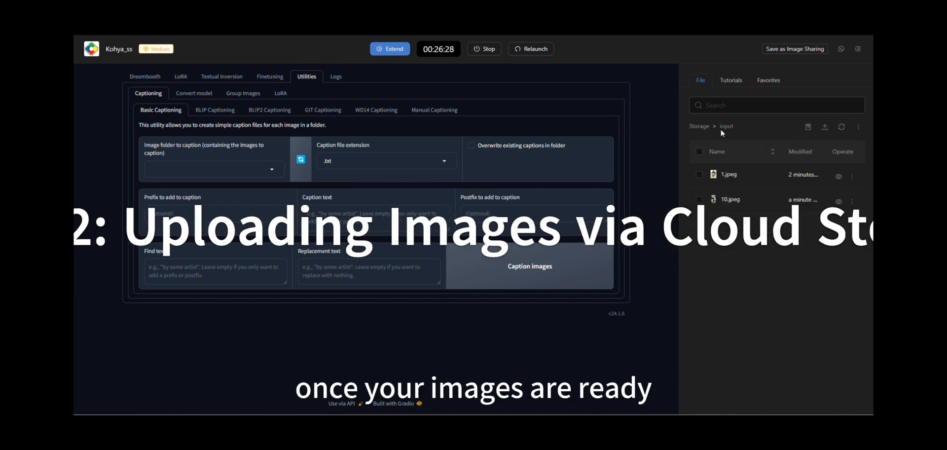
Delete the 5_wukong.zip archive from the storage's input folder.
{"action": "left_click", "coordinate": [852, 201]}
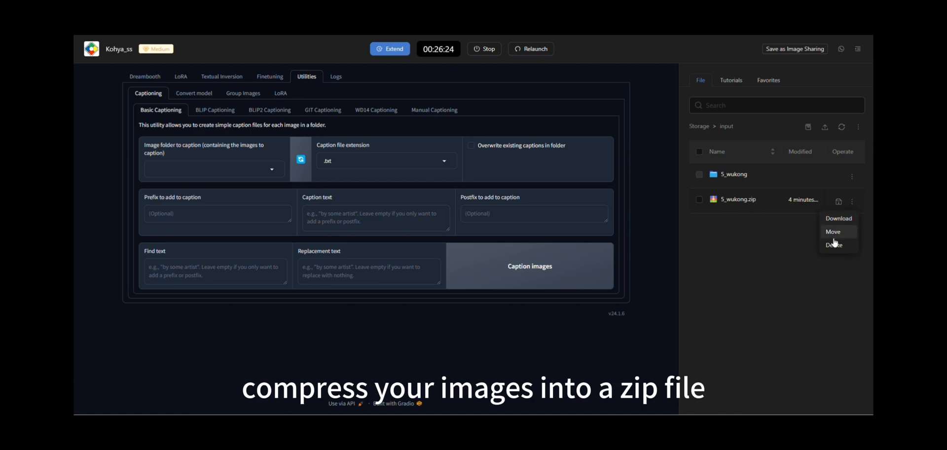
{"action": "left_click", "coordinate": [834, 244]}
{"action": "left_click", "coordinate": [542, 110]}
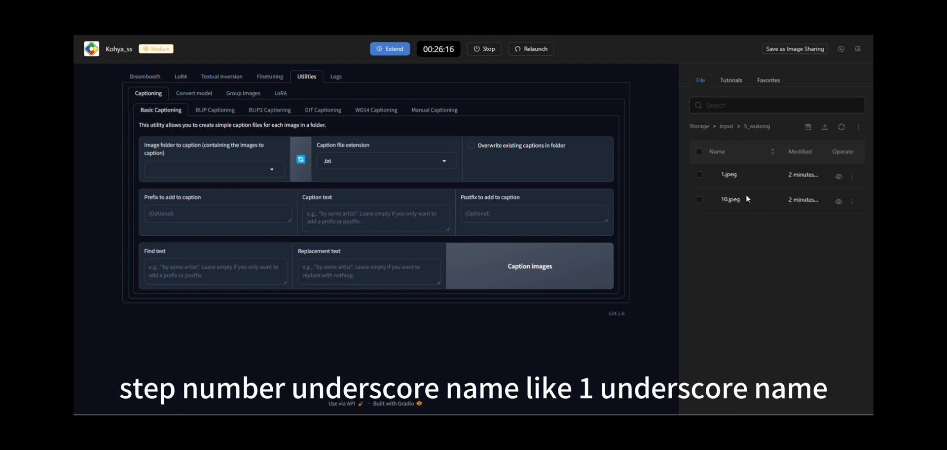
Review the real-time startup log, including the TensorFlow messages near its end.
{"action": "left_click", "coordinate": [335, 76]}
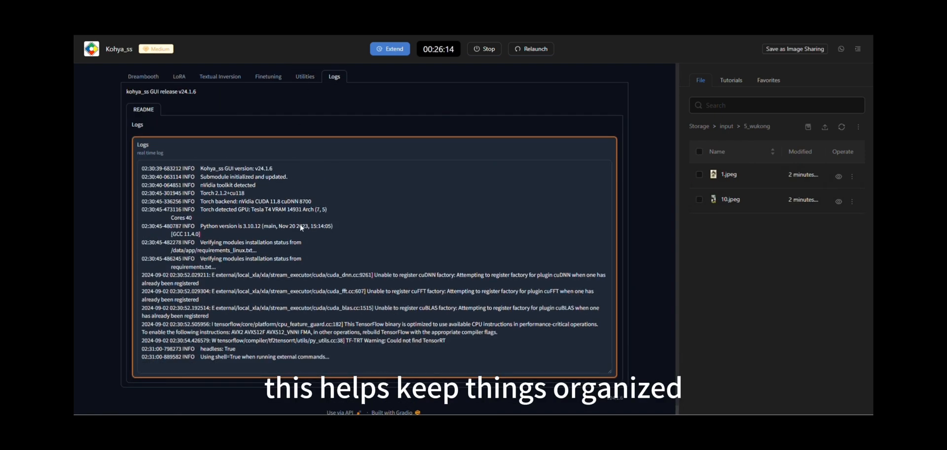
{"action": "scroll", "coordinate": [242, 339], "scroll_direction": "down", "scroll_amount": 1}
{"action": "left_click_drag", "start_coordinate": [294, 340], "coordinate": [254, 299]}
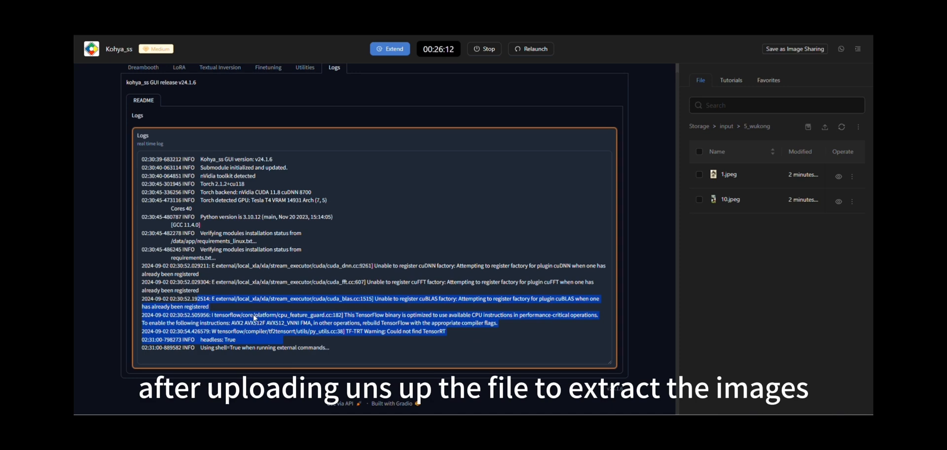
{"action": "left_click", "coordinate": [254, 318]}
Open the WD14 captioning utility and set the image folder to caption to /data/app/input.
{"action": "left_click", "coordinate": [306, 69]}
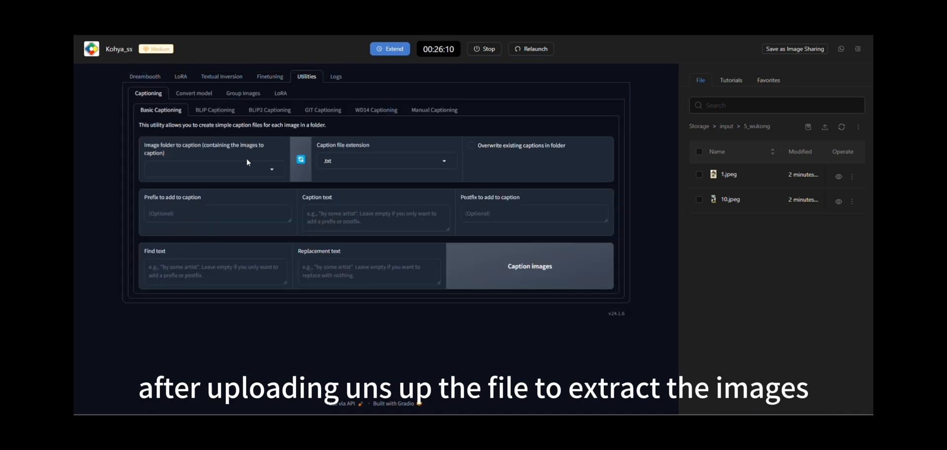
{"action": "left_click", "coordinate": [374, 109]}
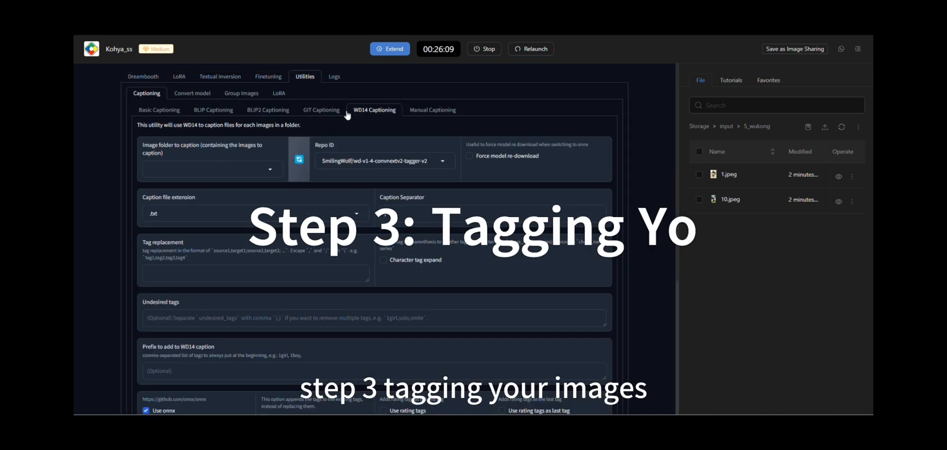
{"action": "left_click", "coordinate": [255, 167]}
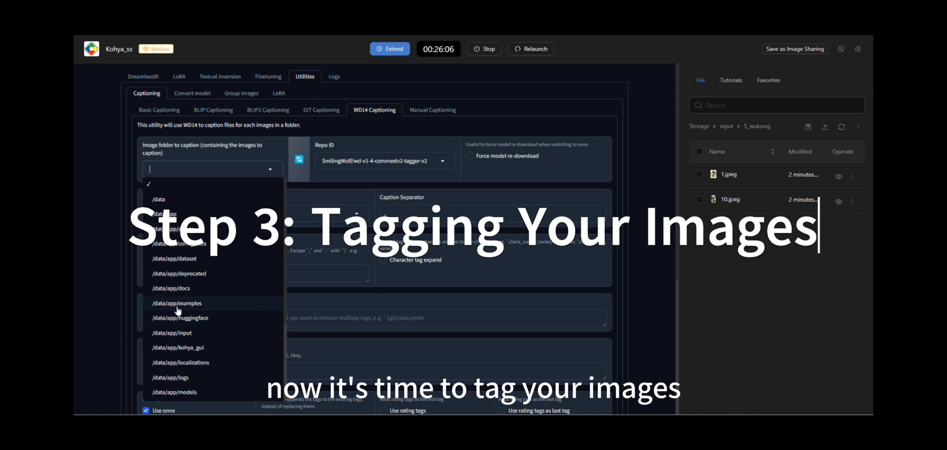
{"action": "scroll", "coordinate": [188, 348], "scroll_direction": "down", "scroll_amount": 2}
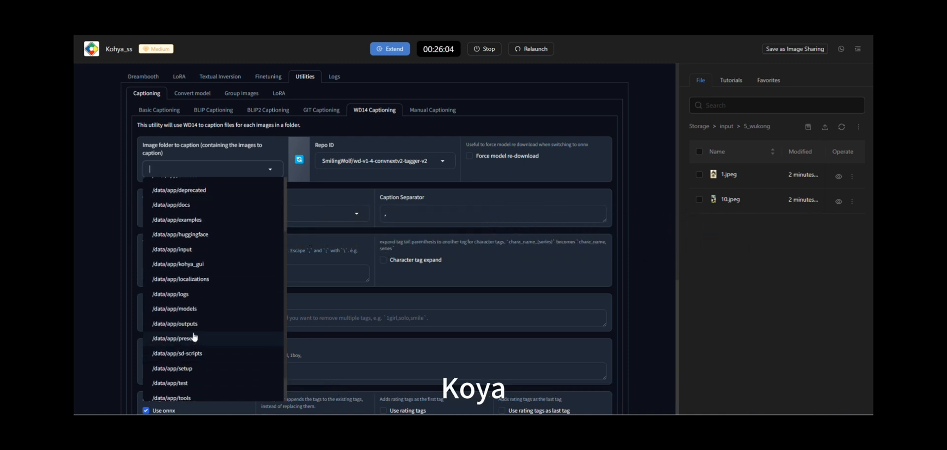
{"action": "scroll", "coordinate": [194, 315], "scroll_direction": "down", "scroll_amount": 1}
{"action": "type", "text": "/d"}
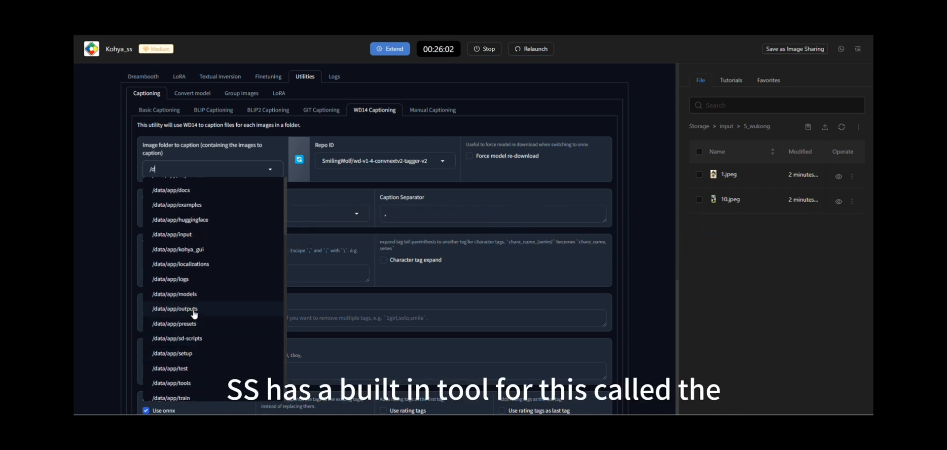
{"action": "type", "text": "ata/"}
{"action": "scroll", "coordinate": [194, 314], "scroll_direction": "down", "scroll_amount": 1}
{"action": "type", "text": "app/input"}
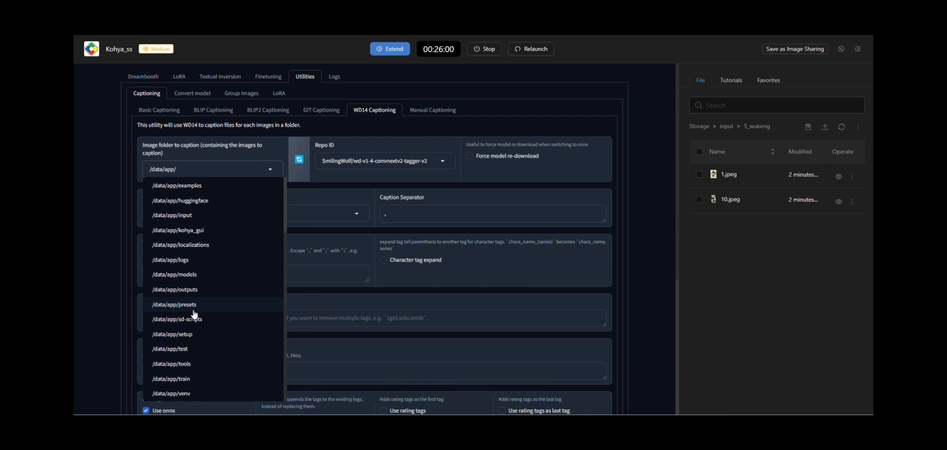
{"action": "left_click", "coordinate": [200, 216]}
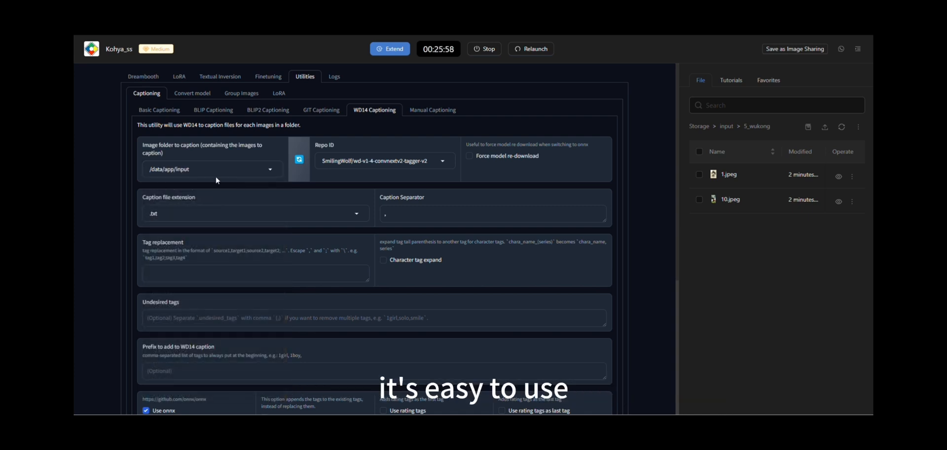
Go up to the input folder in storage and start WD14 captioning on the chosen image folder.
{"action": "left_click", "coordinate": [725, 126]}
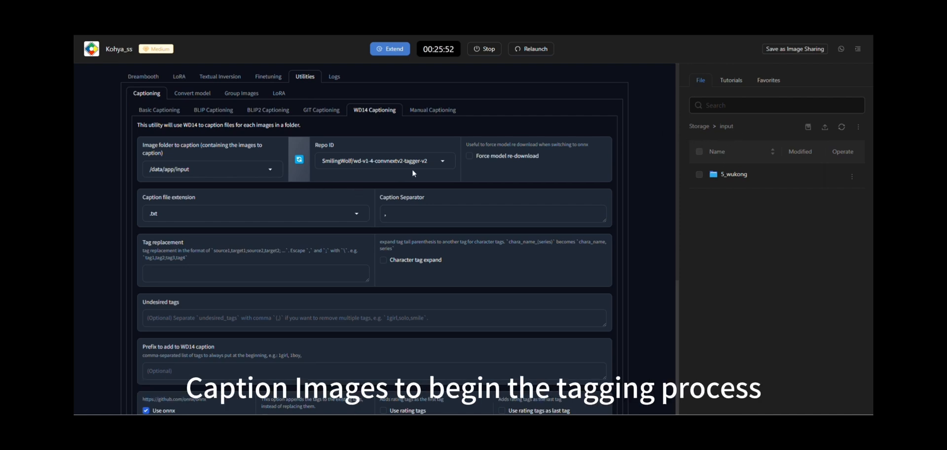
{"action": "scroll", "coordinate": [422, 205], "scroll_direction": "down", "scroll_amount": 5}
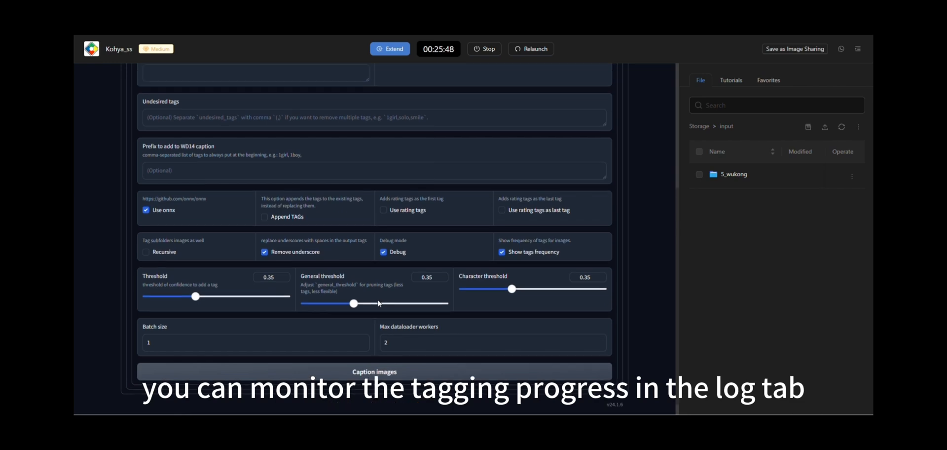
{"action": "scroll", "coordinate": [583, 258], "scroll_direction": "up", "scroll_amount": 5}
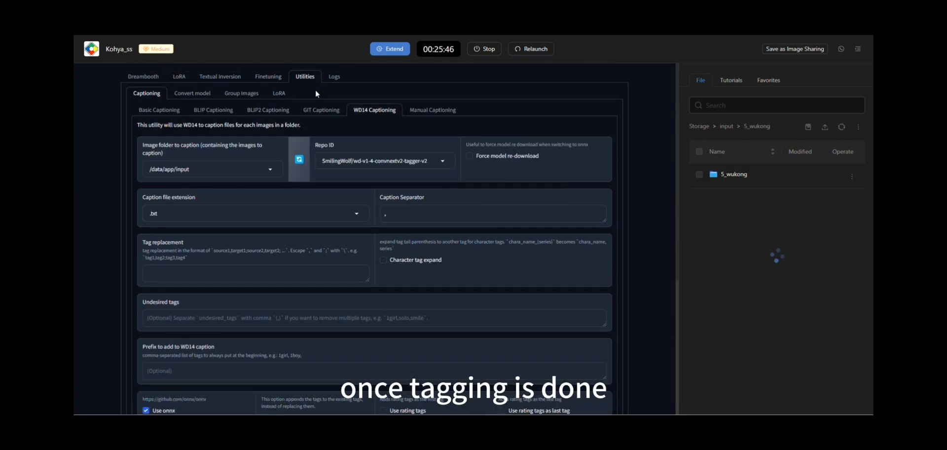
Examine the captioning log for the tagging result and refresh the 5_wukong file list to look for caption files.
{"action": "left_click", "coordinate": [334, 77]}
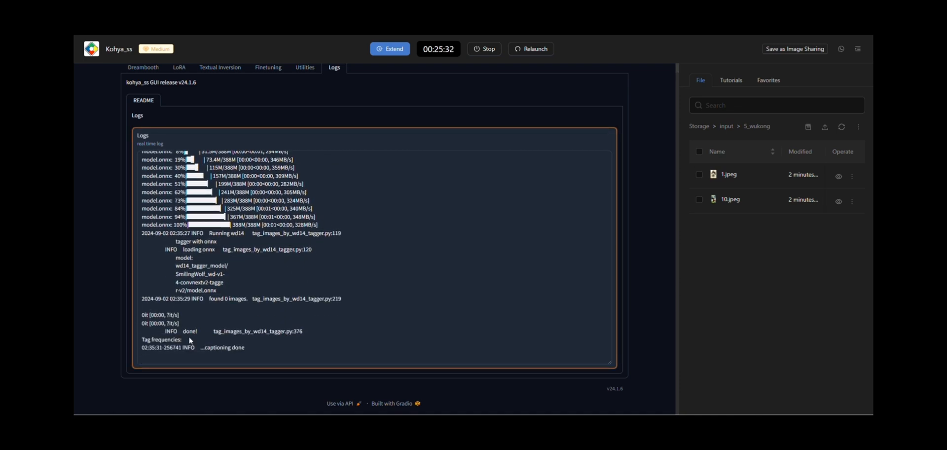
{"action": "left_click", "coordinate": [839, 127]}
{"action": "left_click_drag", "start_coordinate": [276, 344], "coordinate": [140, 350]}
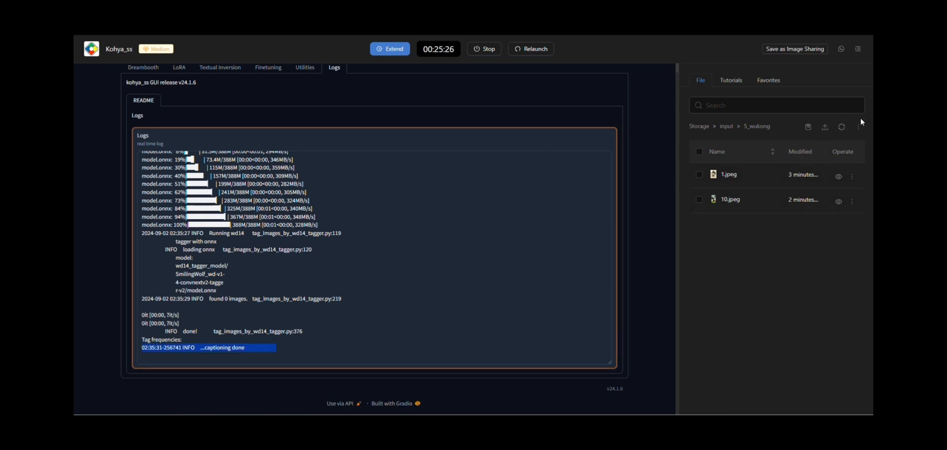
{"action": "left_click", "coordinate": [841, 127]}
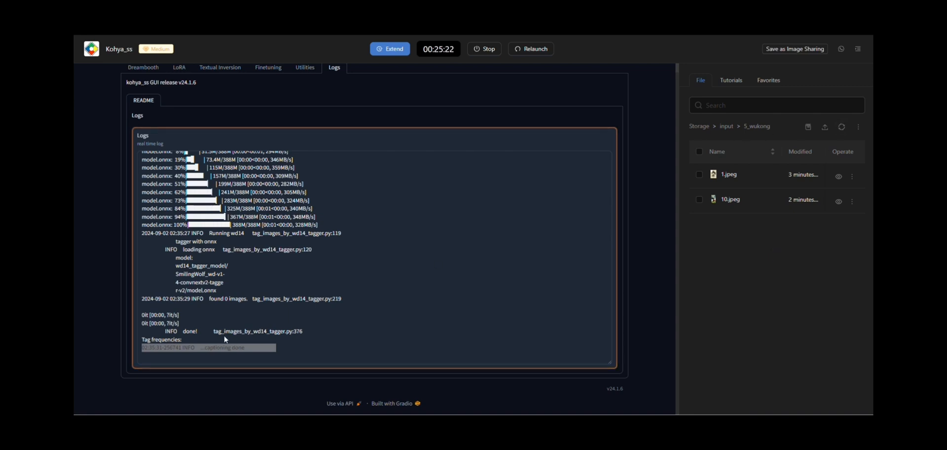
{"action": "double_click", "coordinate": [212, 348]}
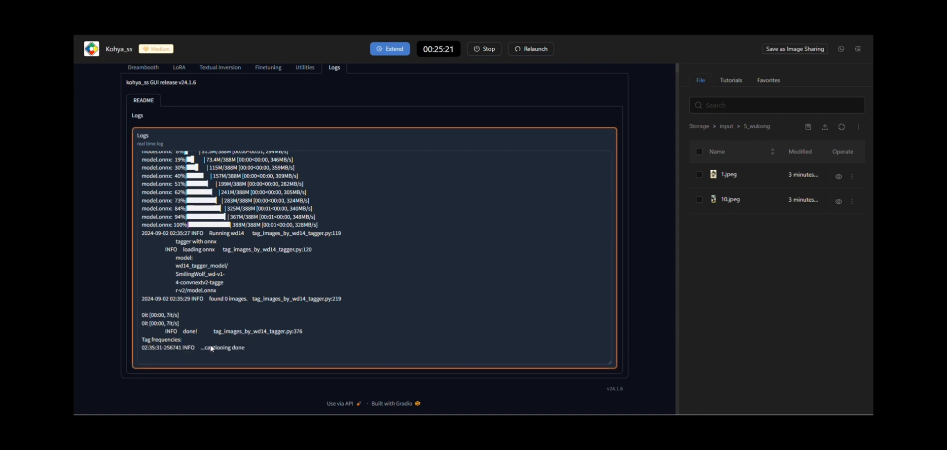
{"action": "triple_click", "coordinate": [246, 333]}
{"action": "scroll", "coordinate": [247, 333], "scroll_direction": "up", "scroll_amount": 4}
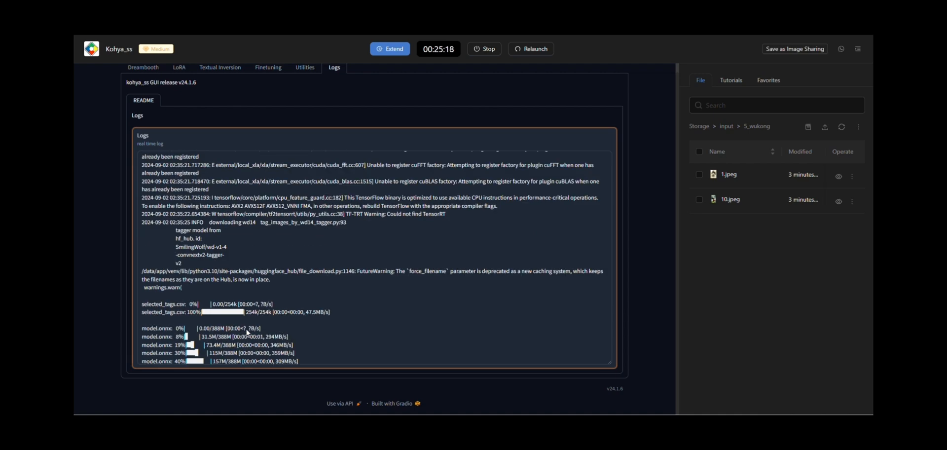
{"action": "scroll", "coordinate": [247, 315], "scroll_direction": "up", "scroll_amount": 2}
{"action": "scroll", "coordinate": [247, 299], "scroll_direction": "down", "scroll_amount": 6}
{"action": "scroll", "coordinate": [271, 121], "scroll_direction": "up", "scroll_amount": 1}
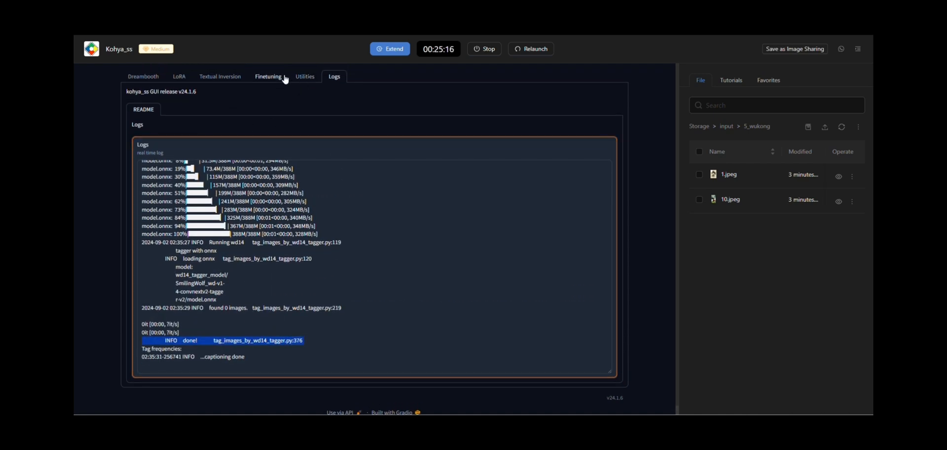
Return to WD14 captioning and set the image folder to caption to /data/app/input/5_wukong.
{"action": "left_click", "coordinate": [304, 77]}
{"action": "left_click", "coordinate": [212, 169]}
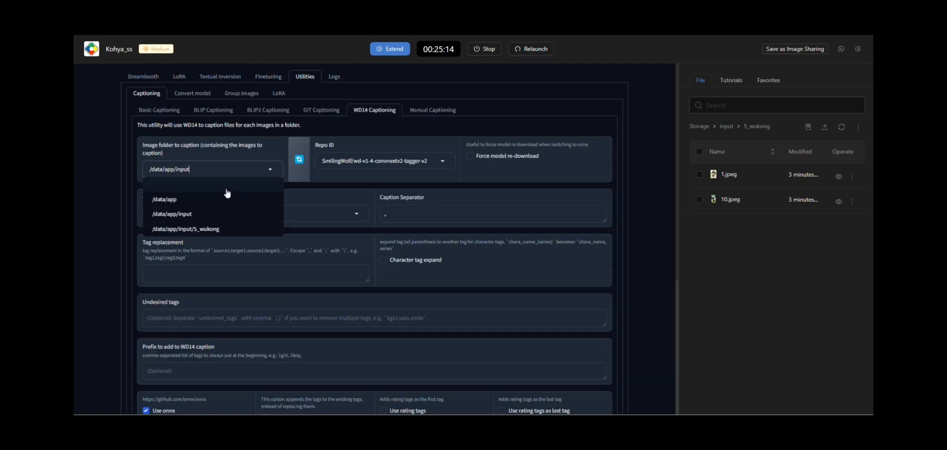
{"action": "left_click", "coordinate": [209, 227]}
{"action": "scroll", "coordinate": [306, 221], "scroll_direction": "down", "scroll_amount": 3}
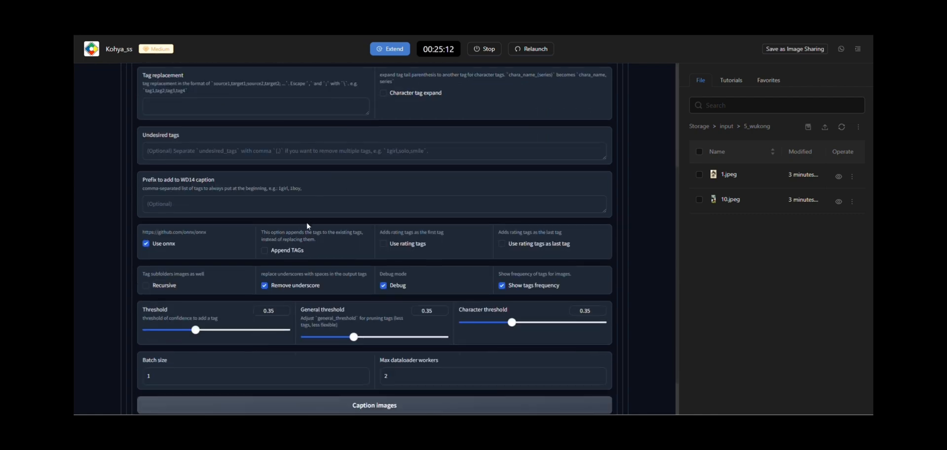
{"action": "scroll", "coordinate": [259, 158], "scroll_direction": "up", "scroll_amount": 3}
{"action": "left_click", "coordinate": [250, 171]}
{"action": "left_click", "coordinate": [194, 215]}
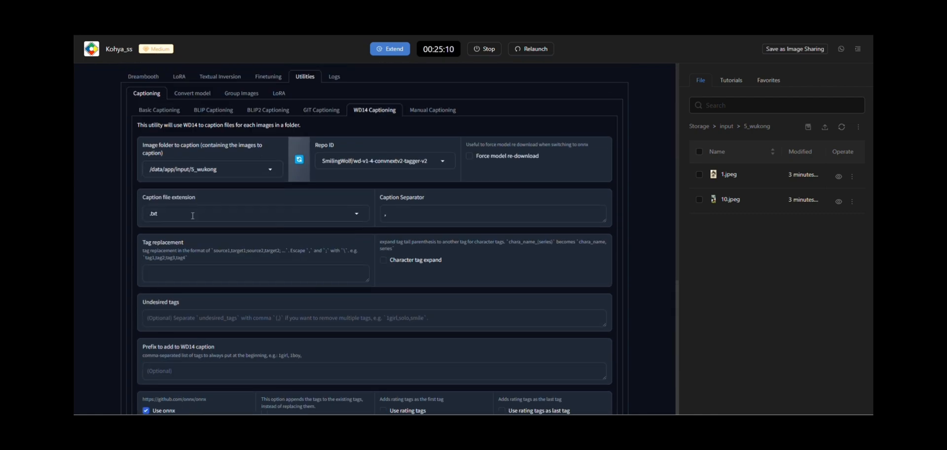
Start captioning the images in the 5_wukong folder, keeping the other tagging settings unchanged.
{"action": "scroll", "coordinate": [193, 215], "scroll_direction": "down", "scroll_amount": 5}
{"action": "left_click", "coordinate": [364, 362]}
{"action": "scroll", "coordinate": [363, 245], "scroll_direction": "up", "scroll_amount": 5}
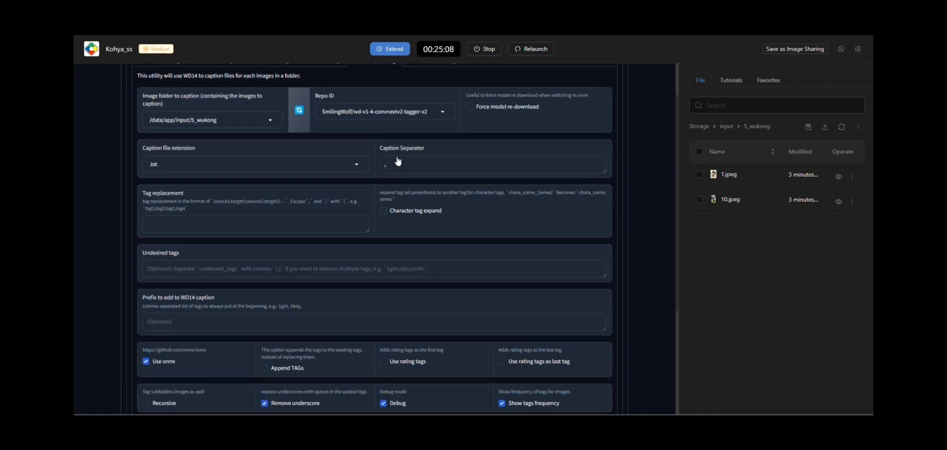
Monitor the captioning log until tagging ends and refresh the 5_wukong file list to check for caption files.
{"action": "left_click", "coordinate": [334, 76]}
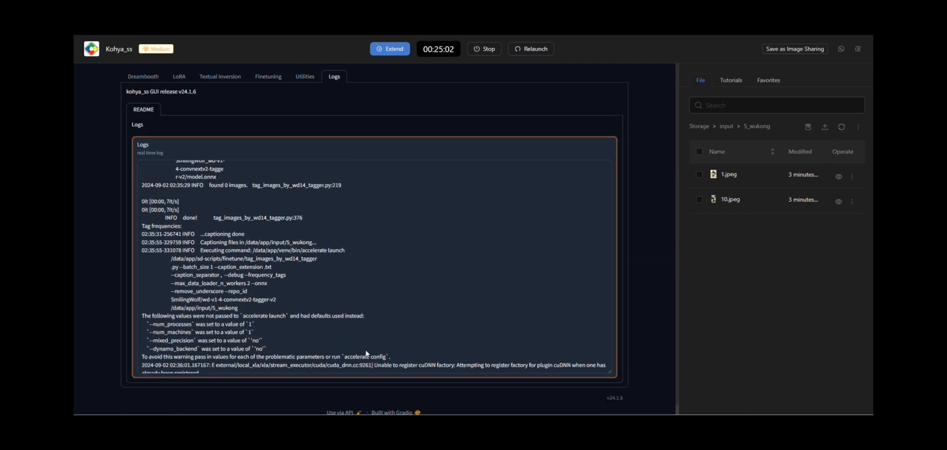
{"action": "scroll", "coordinate": [500, 296], "scroll_direction": "down", "scroll_amount": 2}
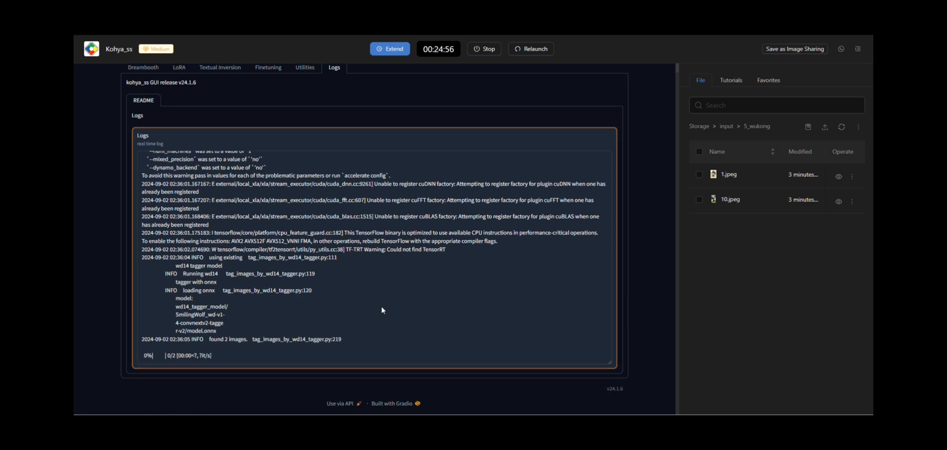
{"action": "left_click", "coordinate": [836, 127]}
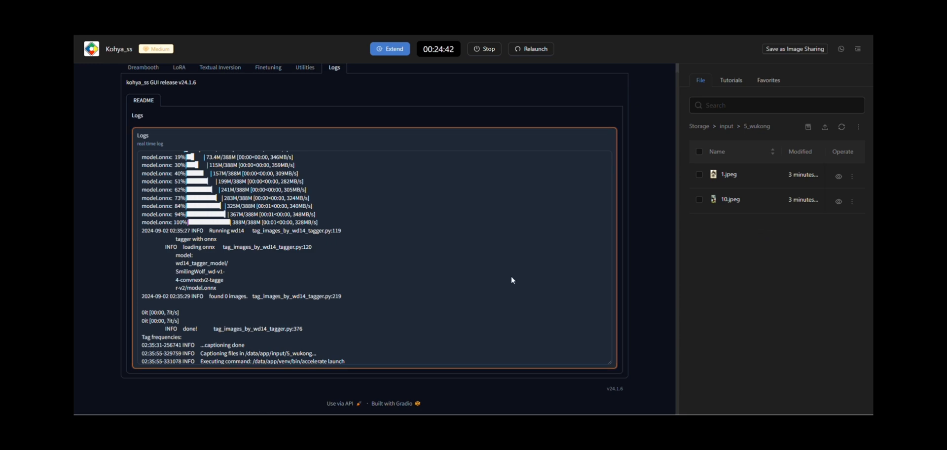
{"action": "left_click", "coordinate": [841, 127]}
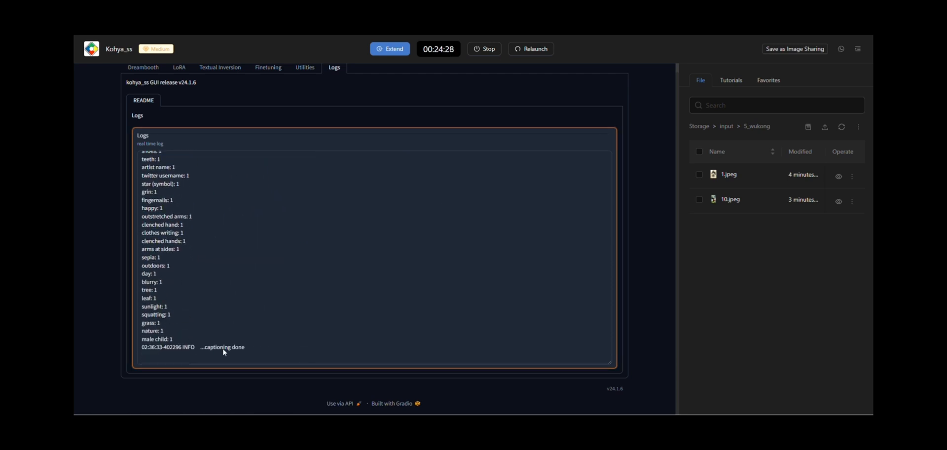
{"action": "double_click", "coordinate": [220, 348]}
{"action": "left_click", "coordinate": [842, 127]}
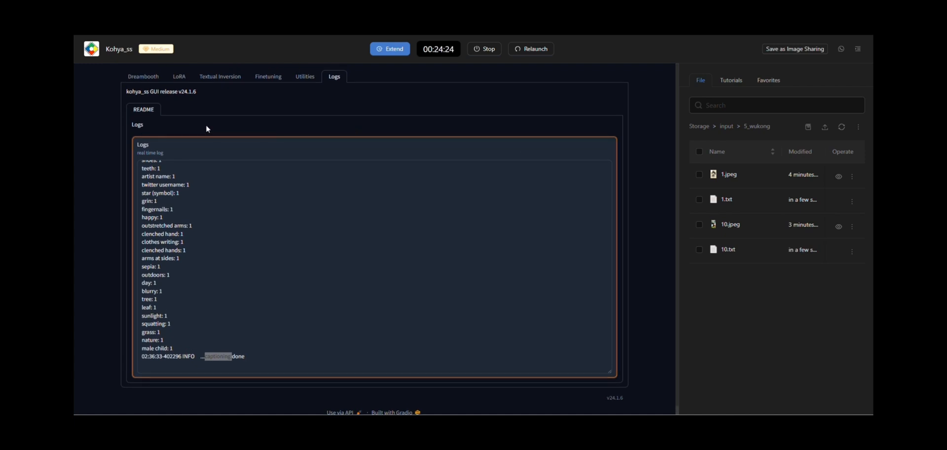
Open the LoRA training configuration and set the config file path to /data/app/train.
{"action": "left_click", "coordinate": [179, 77]}
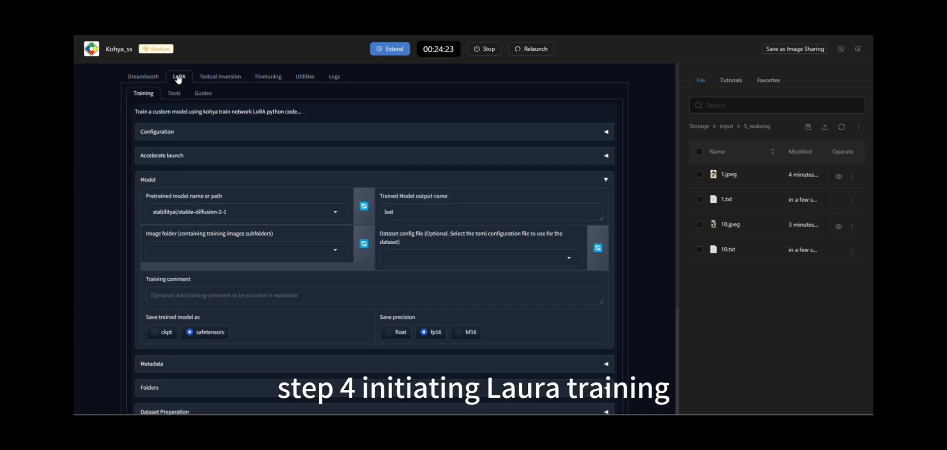
{"action": "left_click", "coordinate": [245, 132]}
{"action": "left_click", "coordinate": [208, 164]}
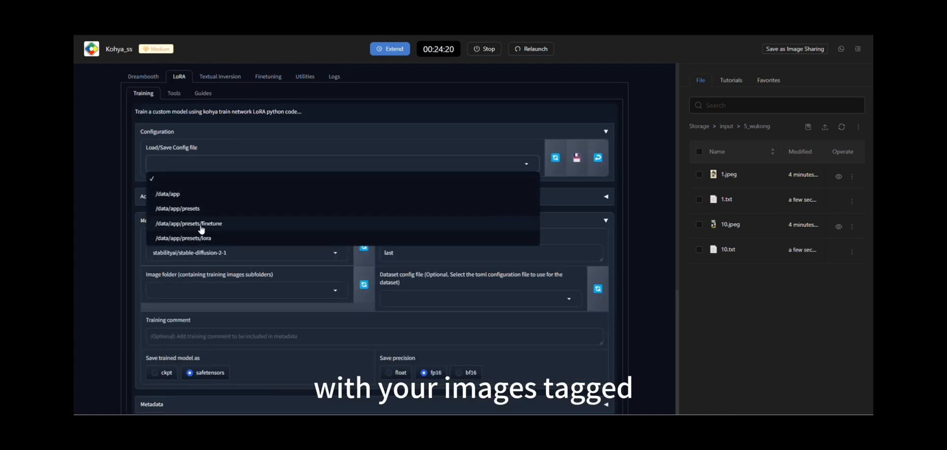
{"action": "left_click", "coordinate": [206, 194]}
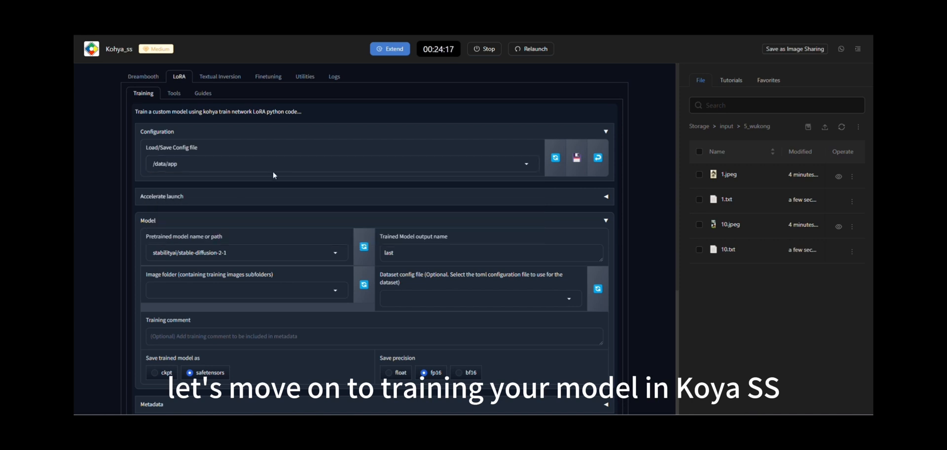
{"action": "left_click", "coordinate": [419, 166]}
{"action": "scroll", "coordinate": [286, 249], "scroll_direction": "down", "scroll_amount": 3}
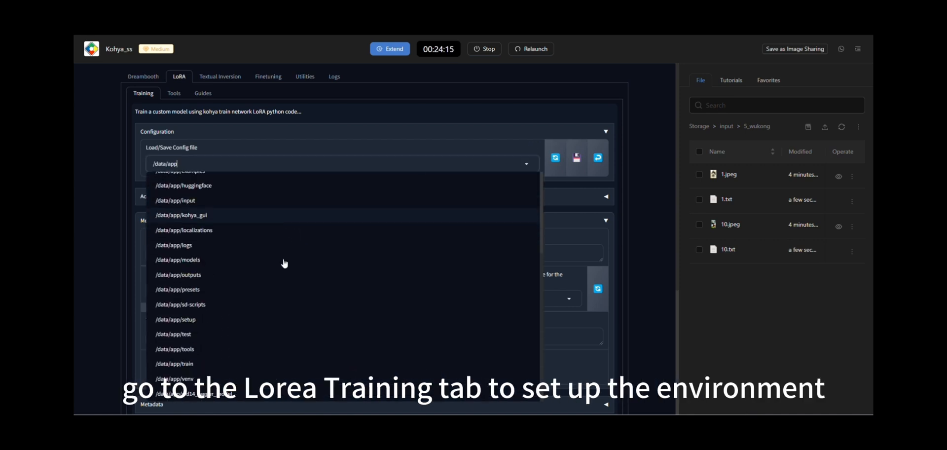
{"action": "left_click", "coordinate": [203, 367]}
Select CompVis/stable-diffusion-v1-4 as the pretrained base model for the LoRA training.
{"action": "scroll", "coordinate": [231, 224], "scroll_direction": "down", "scroll_amount": 1}
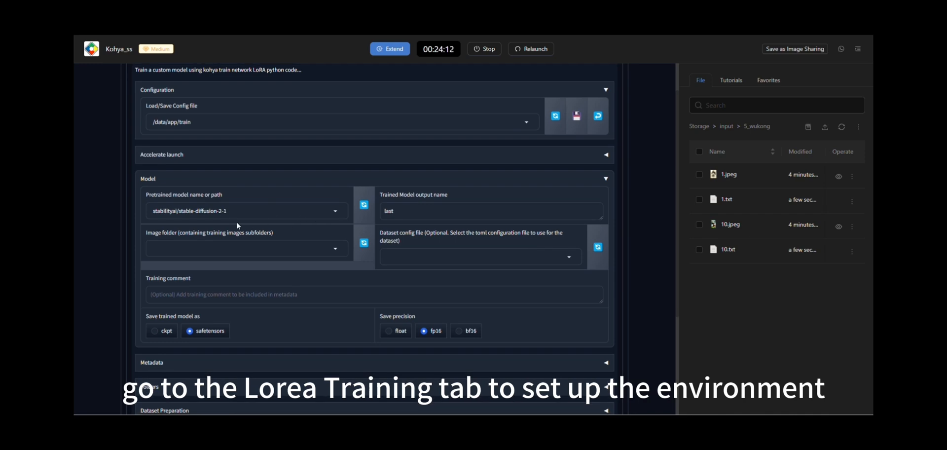
{"action": "left_click", "coordinate": [273, 210]}
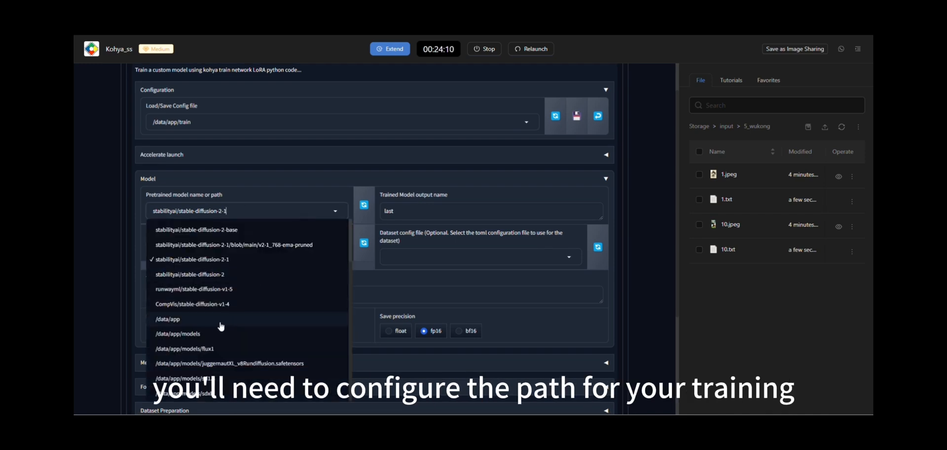
{"action": "left_click", "coordinate": [224, 305]}
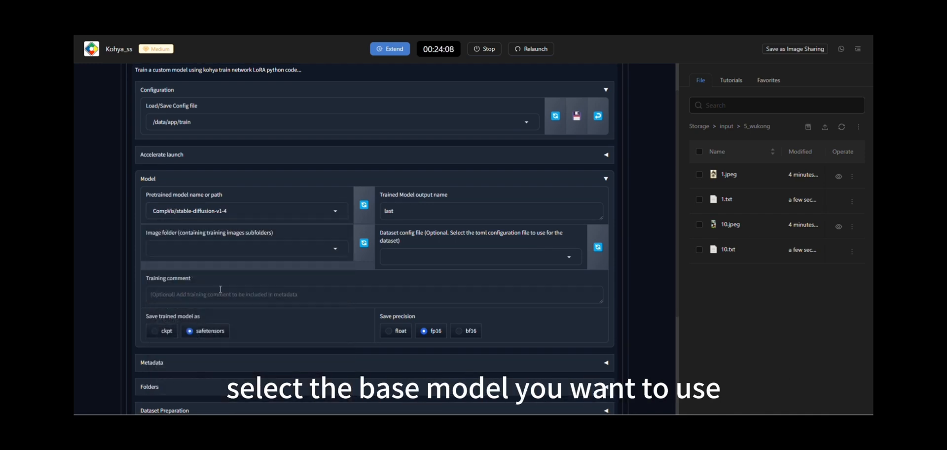
{"action": "scroll", "coordinate": [209, 237], "scroll_direction": "down", "scroll_amount": 3}
{"action": "scroll", "coordinate": [209, 237], "scroll_direction": "up", "scroll_amount": 4}
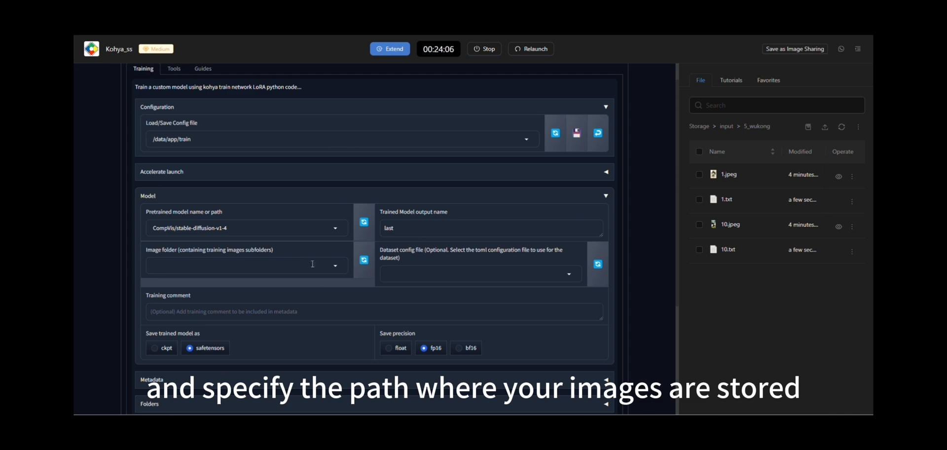
Expand the folder settings and set the trained model's output directory to /data/app/outputs.
{"action": "scroll", "coordinate": [239, 281], "scroll_direction": "down", "scroll_amount": 3}
{"action": "scroll", "coordinate": [226, 229], "scroll_direction": "up", "scroll_amount": 2}
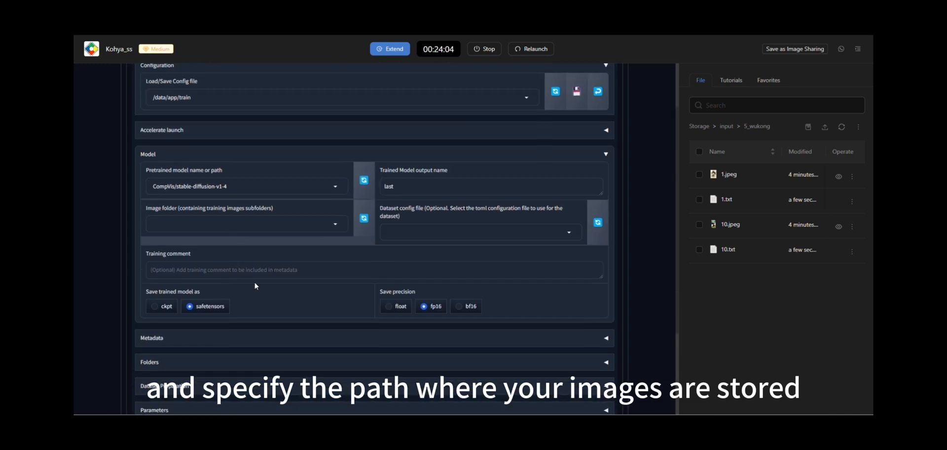
{"action": "scroll", "coordinate": [260, 251], "scroll_direction": "down", "scroll_amount": 3}
{"action": "left_click", "coordinate": [235, 217]}
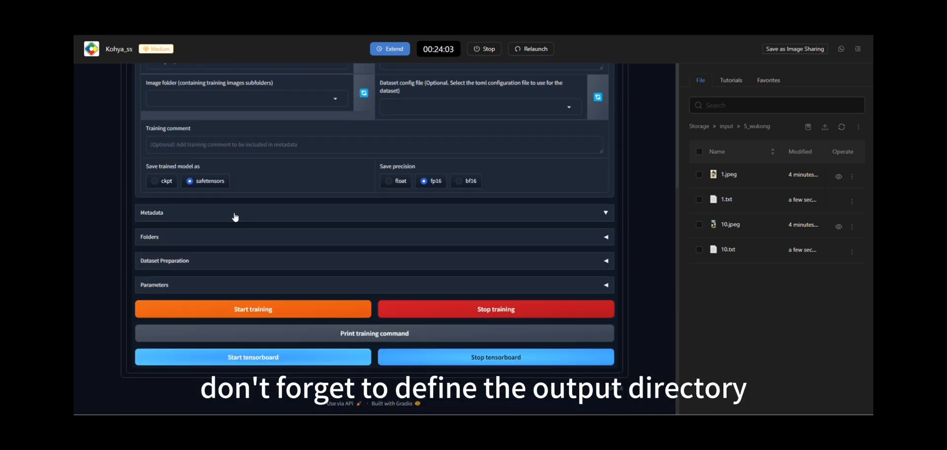
{"action": "left_click", "coordinate": [223, 244]}
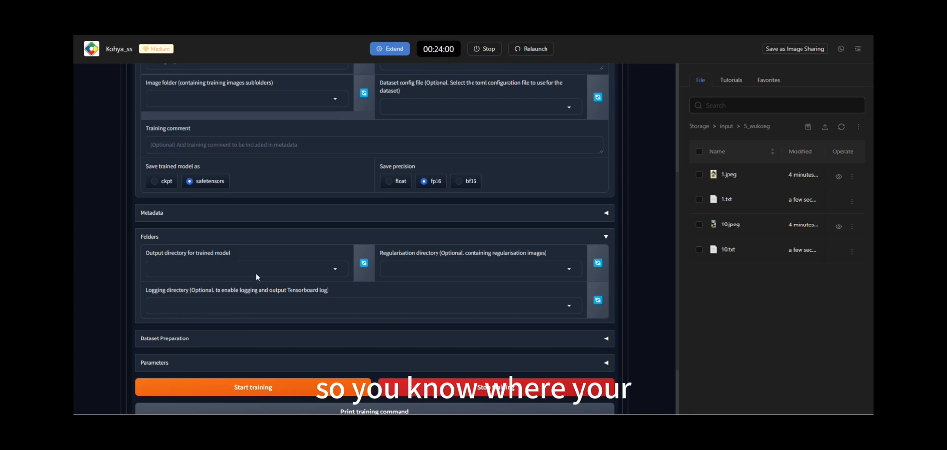
{"action": "left_click", "coordinate": [256, 273]}
{"action": "left_click", "coordinate": [207, 249]}
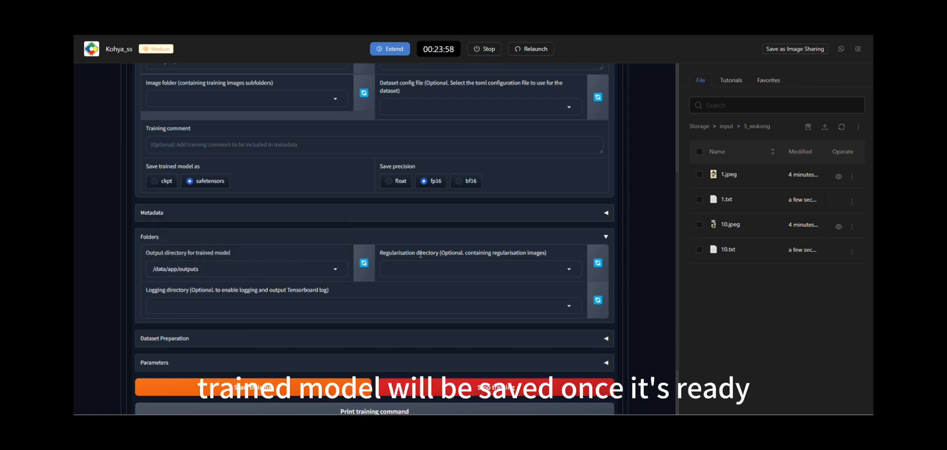
Keep fp16 selected as the mixed precision in the accelerate launch settings and collapse that section again.
{"action": "scroll", "coordinate": [302, 291], "scroll_direction": "up", "scroll_amount": 5}
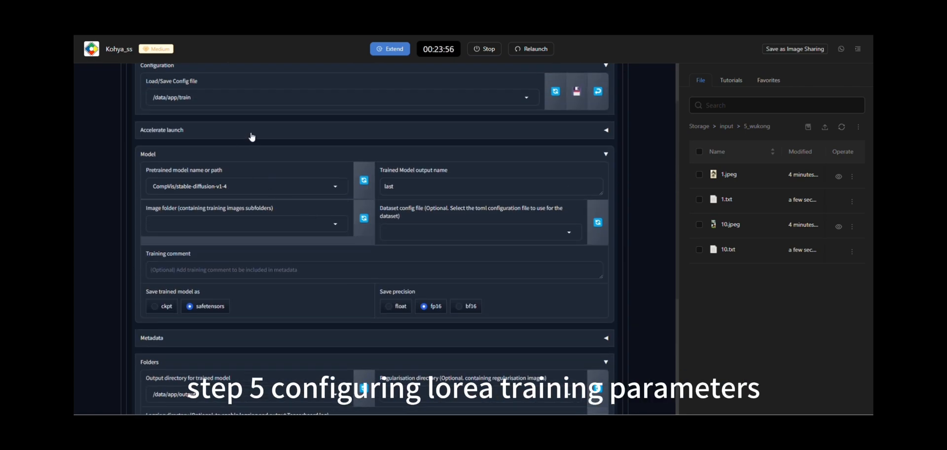
{"action": "left_click", "coordinate": [252, 135]}
{"action": "left_click", "coordinate": [211, 190]}
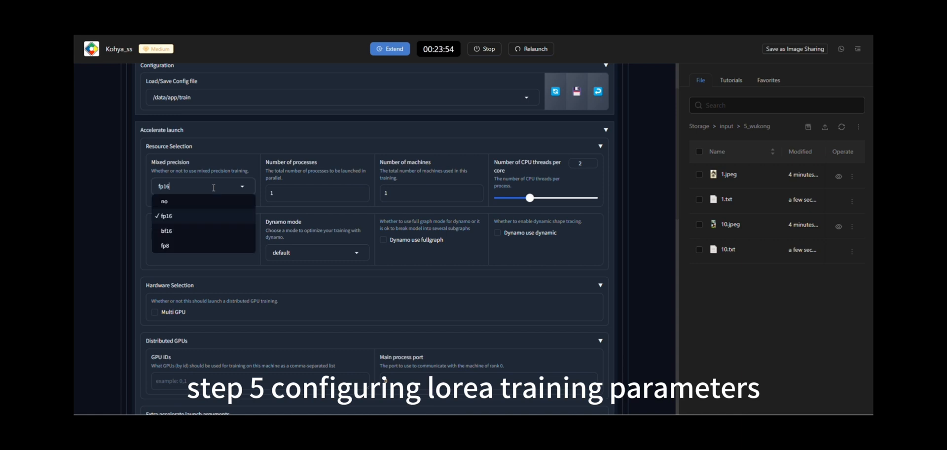
{"action": "left_click", "coordinate": [184, 215]}
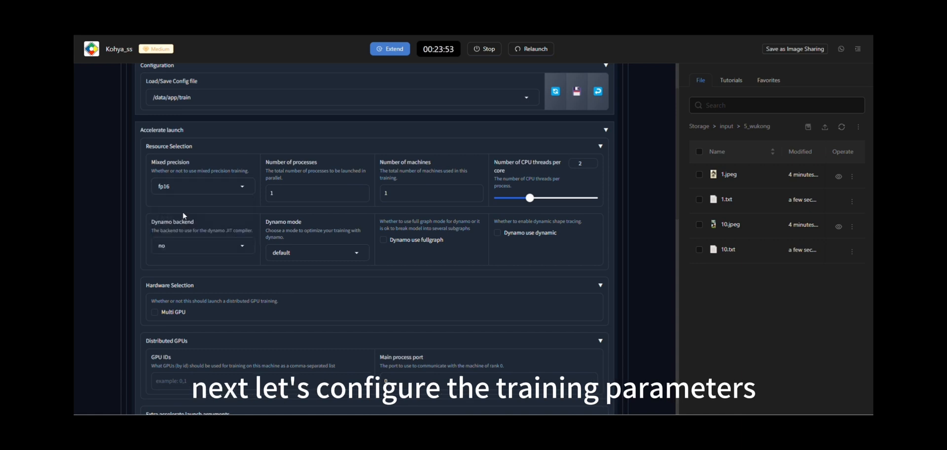
{"action": "left_click", "coordinate": [250, 133]}
Set the training image folder to /data/app/input and name the trained model output wukong.
{"action": "left_click", "coordinate": [252, 225]}
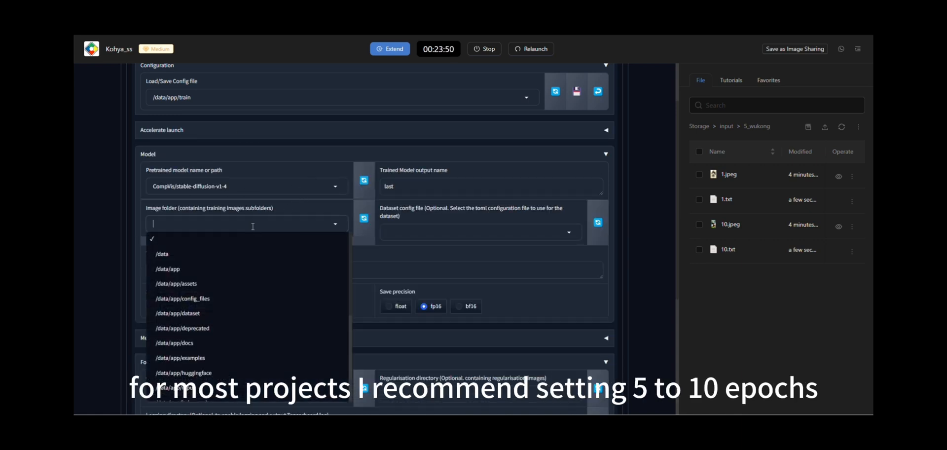
{"action": "scroll", "coordinate": [205, 345], "scroll_direction": "down", "scroll_amount": 3}
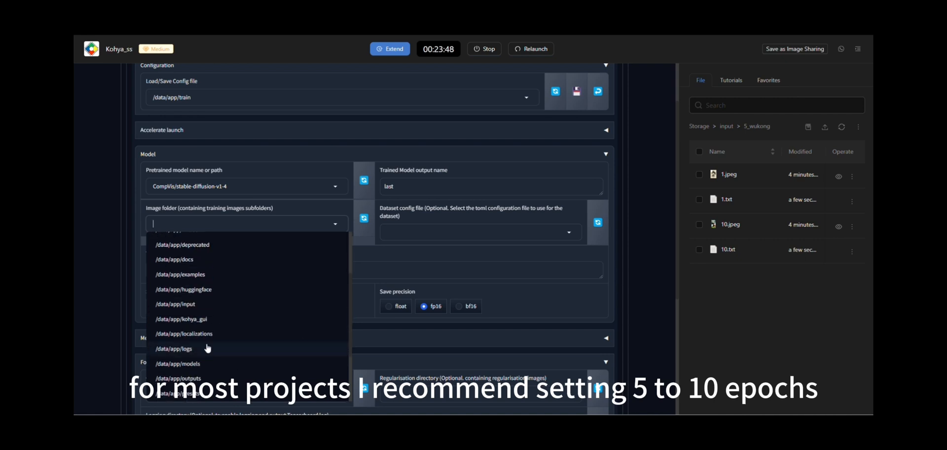
{"action": "left_click", "coordinate": [200, 310]}
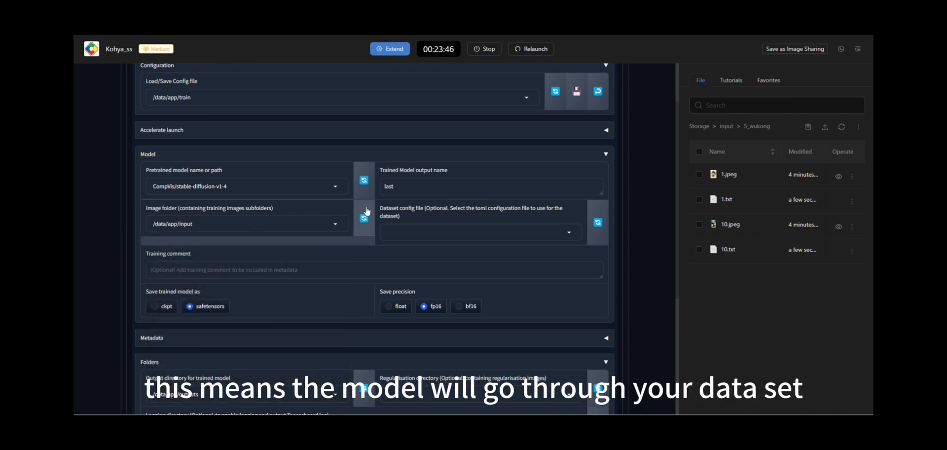
{"action": "left_click", "coordinate": [416, 188]}
{"action": "type", "text": "w"}
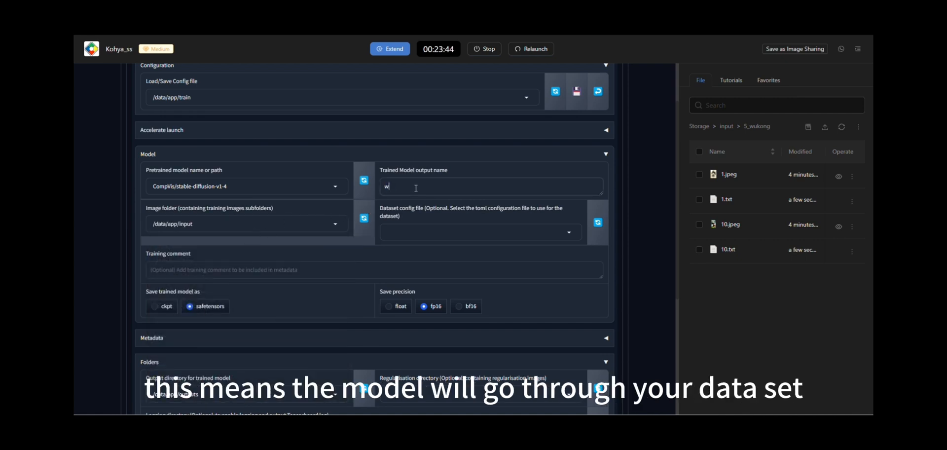
{"action": "type", "text": "ukong"}
Expand the training parameters and set the maximum train steps to 1000.
{"action": "scroll", "coordinate": [253, 264], "scroll_direction": "down", "scroll_amount": 4}
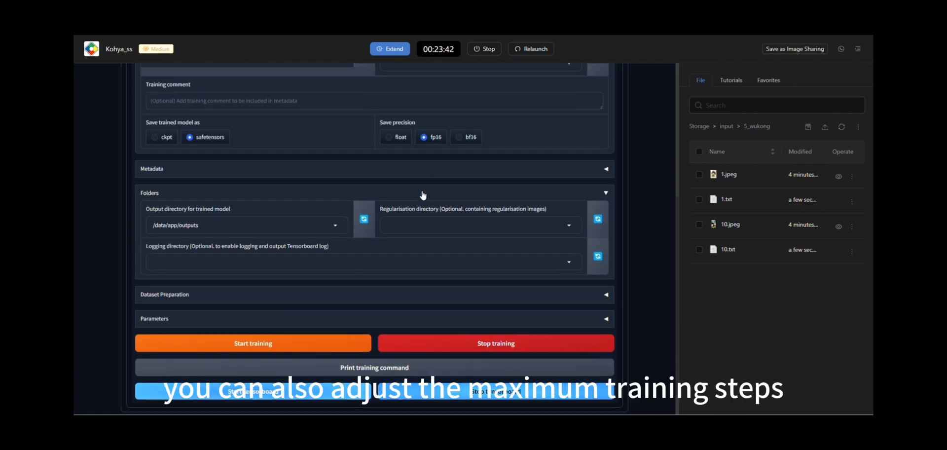
{"action": "left_click", "coordinate": [235, 285]}
{"action": "scroll", "coordinate": [344, 224], "scroll_direction": "down", "scroll_amount": 4}
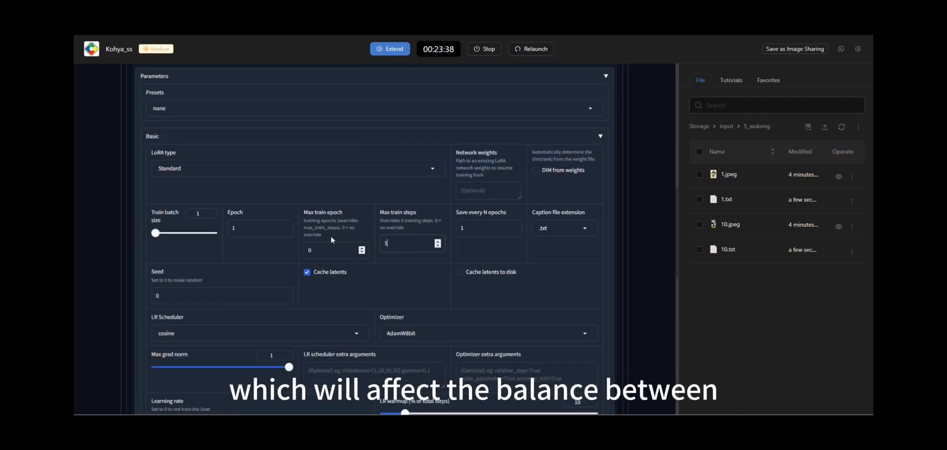
{"action": "type", "text": "000"}
{"action": "scroll", "coordinate": [332, 235], "scroll_direction": "down", "scroll_amount": 4}
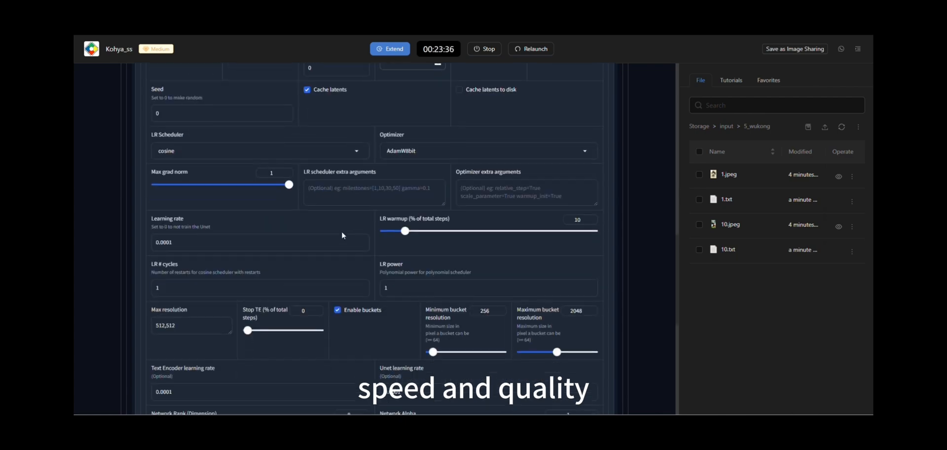
{"action": "scroll", "coordinate": [342, 235], "scroll_direction": "up", "scroll_amount": 3}
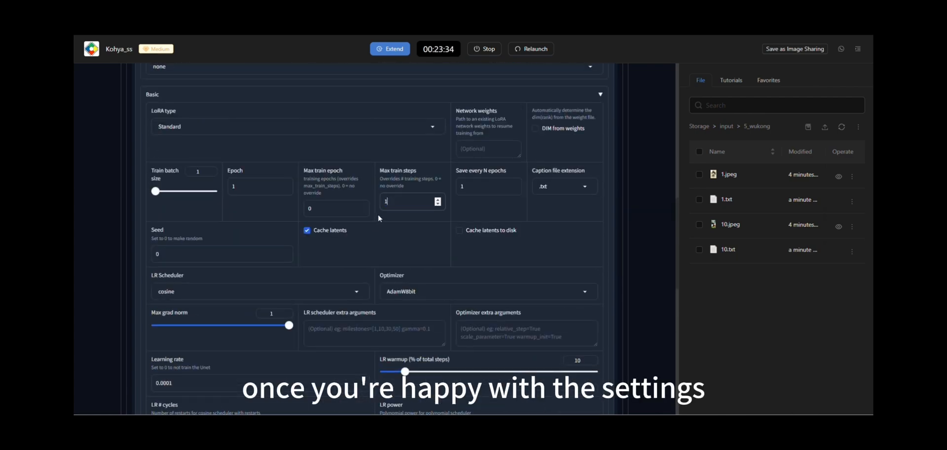
{"action": "type", "text": "000"}
Start the LoRA training and open the real-time log to check the latest entries.
{"action": "scroll", "coordinate": [431, 194], "scroll_direction": "down", "scroll_amount": 8}
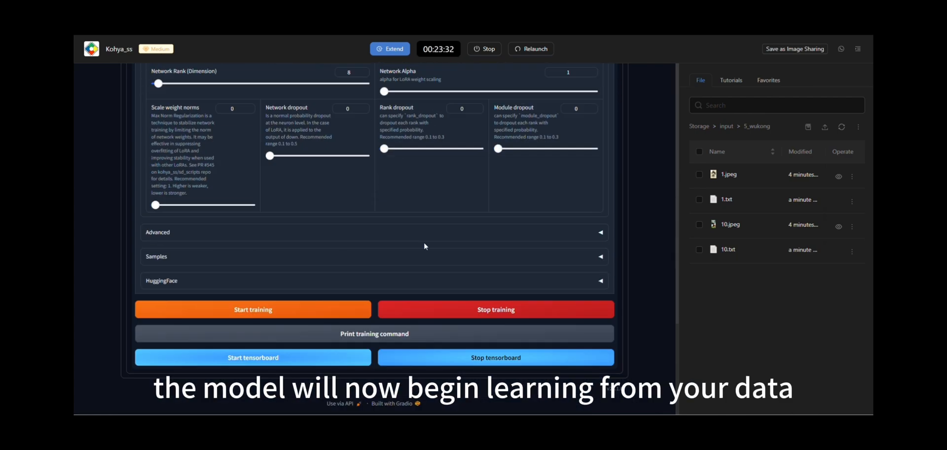
{"action": "scroll", "coordinate": [352, 248], "scroll_direction": "up", "scroll_amount": 5}
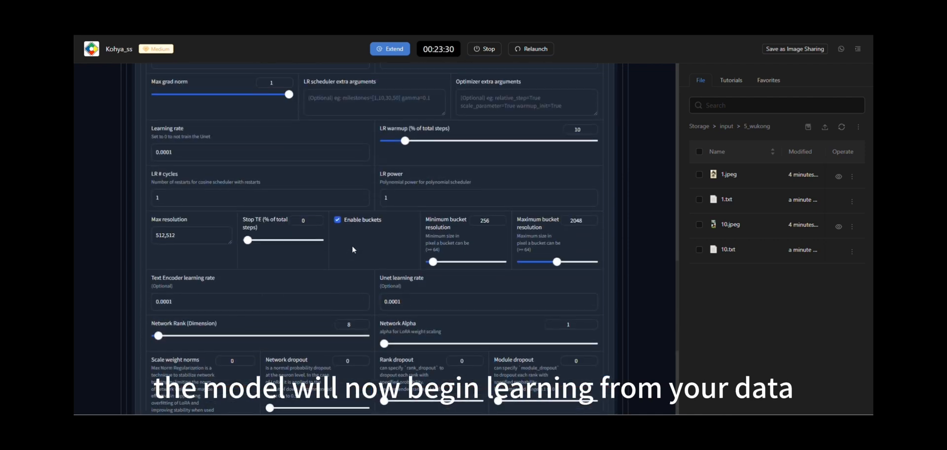
{"action": "scroll", "coordinate": [352, 246], "scroll_direction": "up", "scroll_amount": 15}
{"action": "left_click", "coordinate": [334, 76]}
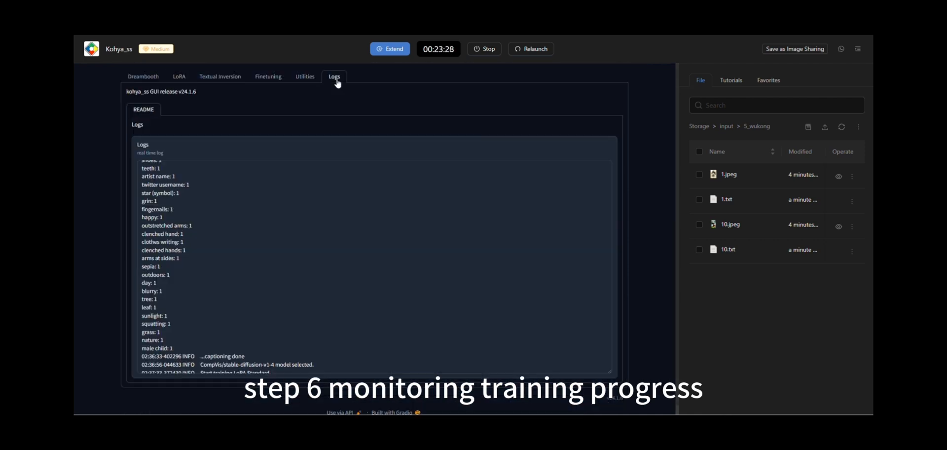
{"action": "scroll", "coordinate": [390, 239], "scroll_direction": "down", "scroll_amount": 1}
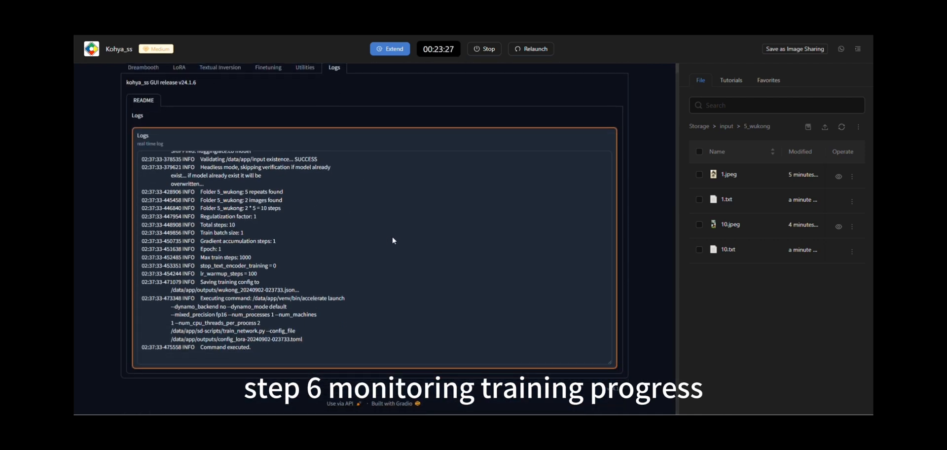
{"action": "triple_click", "coordinate": [217, 346]}
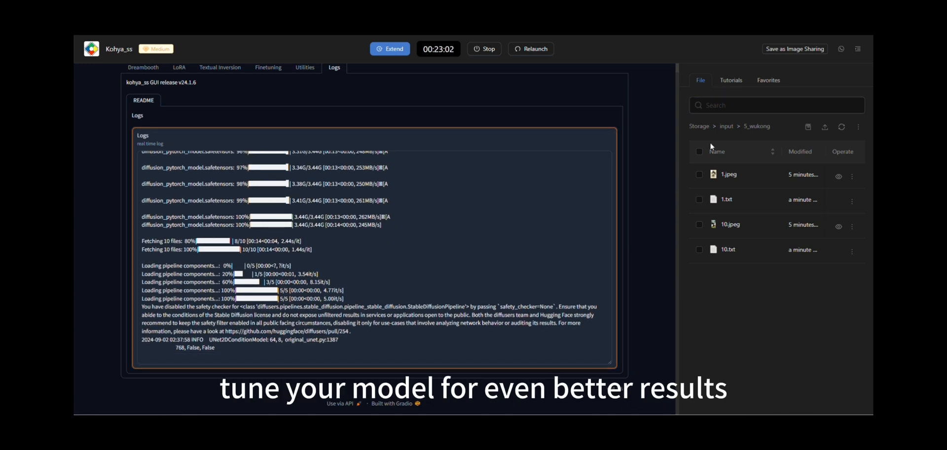
Browse storage to the huggingface folder, refresh it, and look inside the downloaded models--openai--clip folder.
{"action": "left_click", "coordinate": [699, 126]}
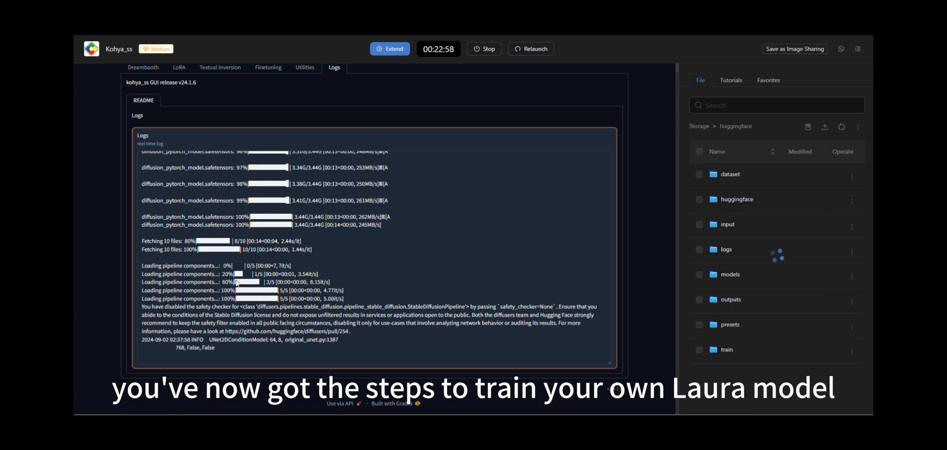
{"action": "left_click_drag", "start_coordinate": [167, 216], "coordinate": [226, 222]}
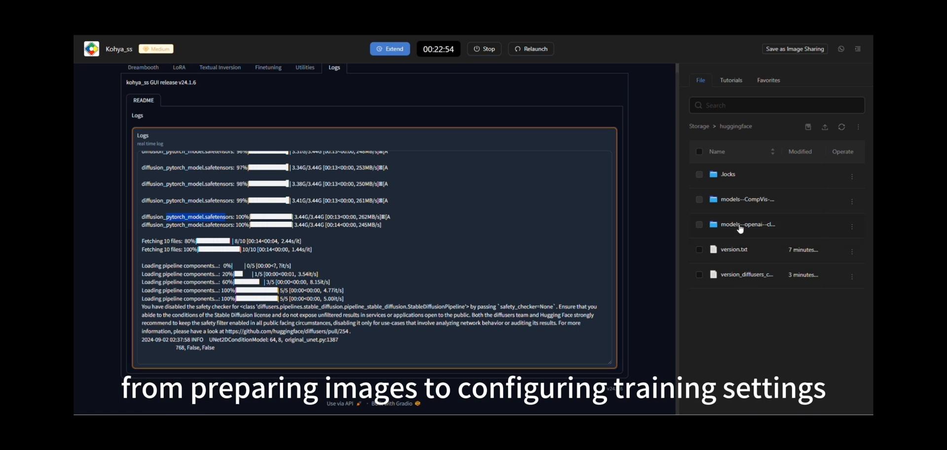
{"action": "left_click", "coordinate": [841, 127]}
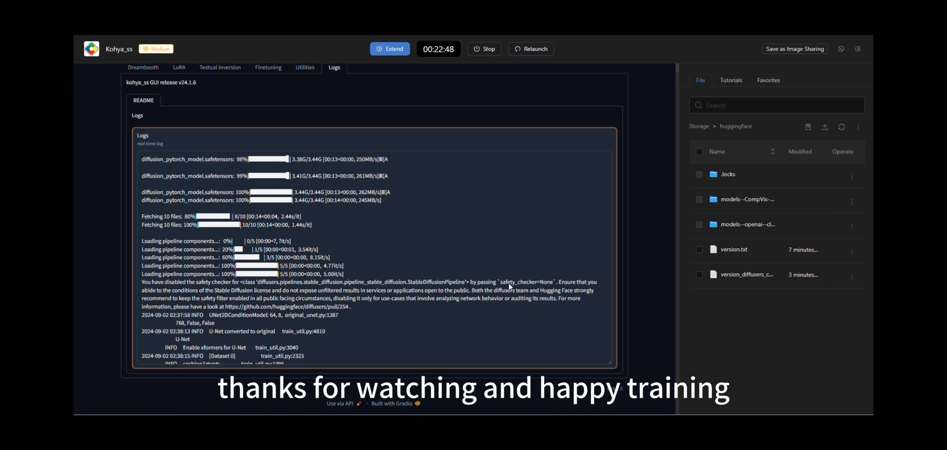
{"action": "left_click", "coordinate": [745, 223]}
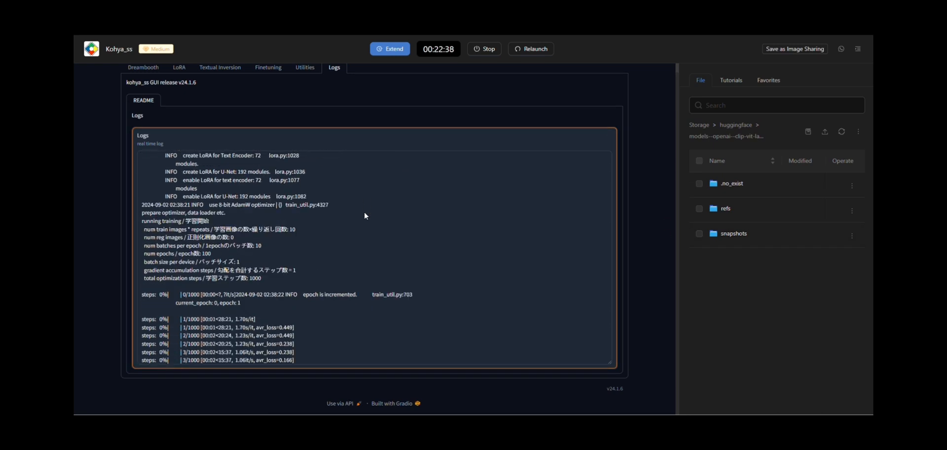
{"action": "left_click", "coordinate": [735, 127]}
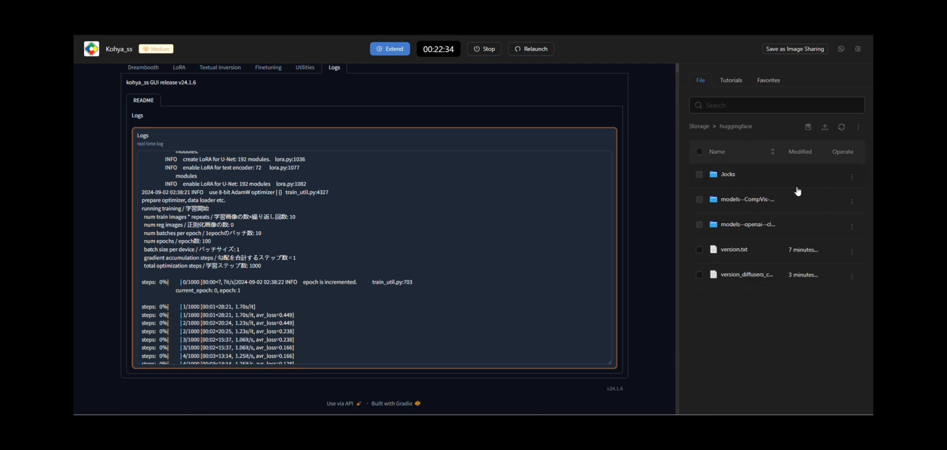
Refresh the huggingface folder and inspect the snapshot contents inside the models--CompVis--stable-diffusion folder.
{"action": "left_click", "coordinate": [841, 127]}
{"action": "left_click", "coordinate": [751, 202]}
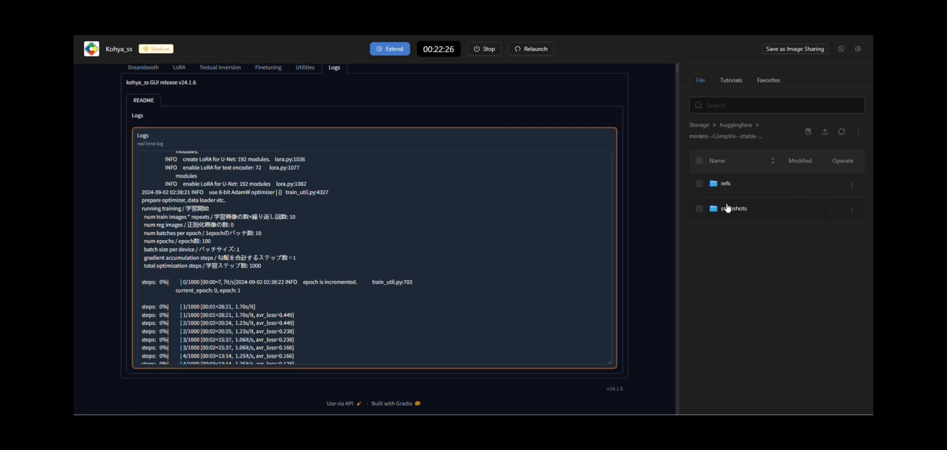
{"action": "left_click", "coordinate": [731, 208]}
{"action": "left_click", "coordinate": [739, 184]}
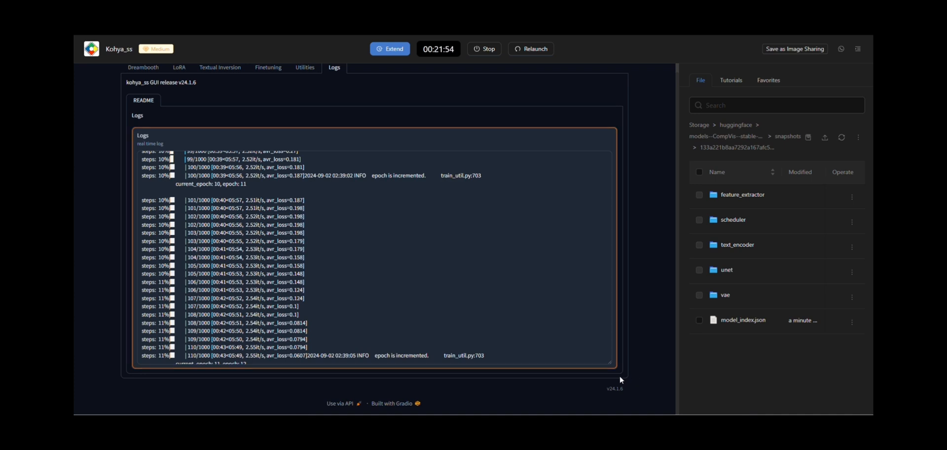
Shrink and re-enlarge the training log box, and return to the LoRA training settings.
{"action": "left_click_drag", "start_coordinate": [614, 367], "coordinate": [599, 215]}
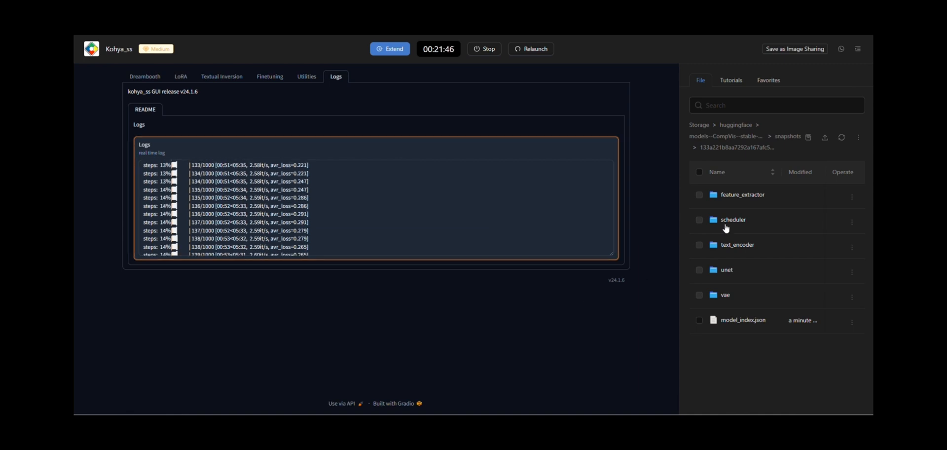
{"action": "left_click_drag", "start_coordinate": [611, 254], "coordinate": [619, 375]}
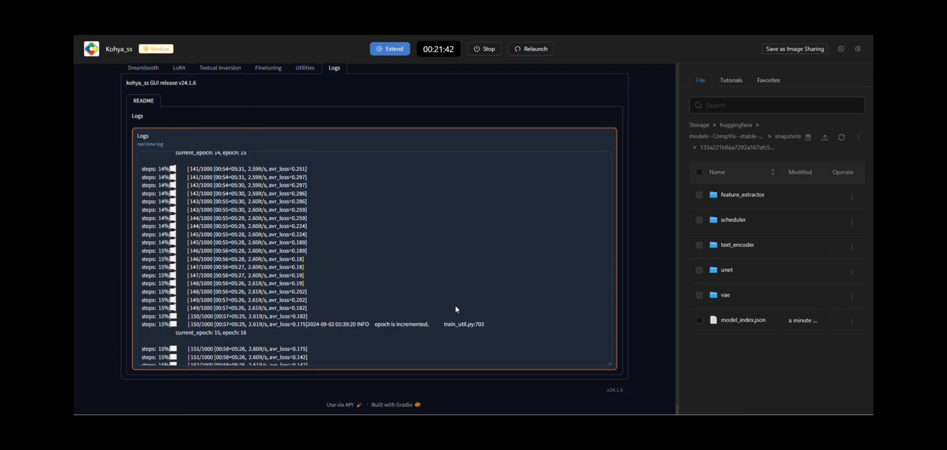
{"action": "scroll", "coordinate": [155, 76], "scroll_direction": "up", "scroll_amount": 1}
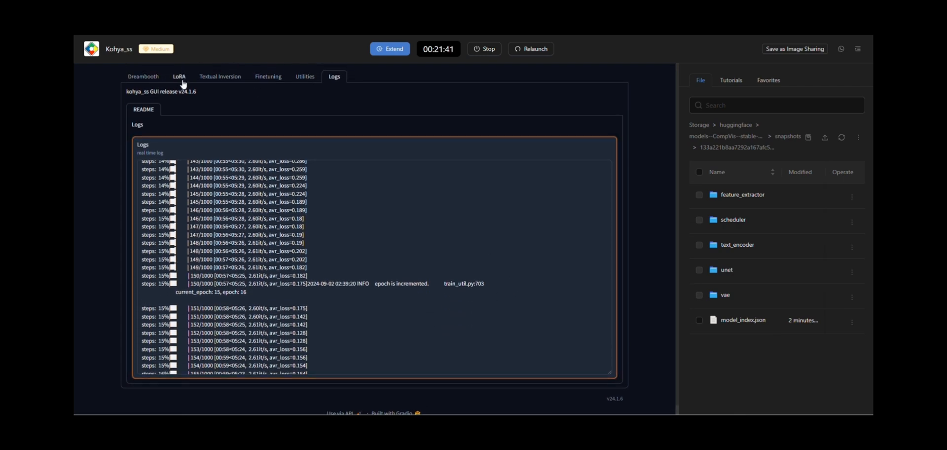
{"action": "left_click", "coordinate": [180, 78]}
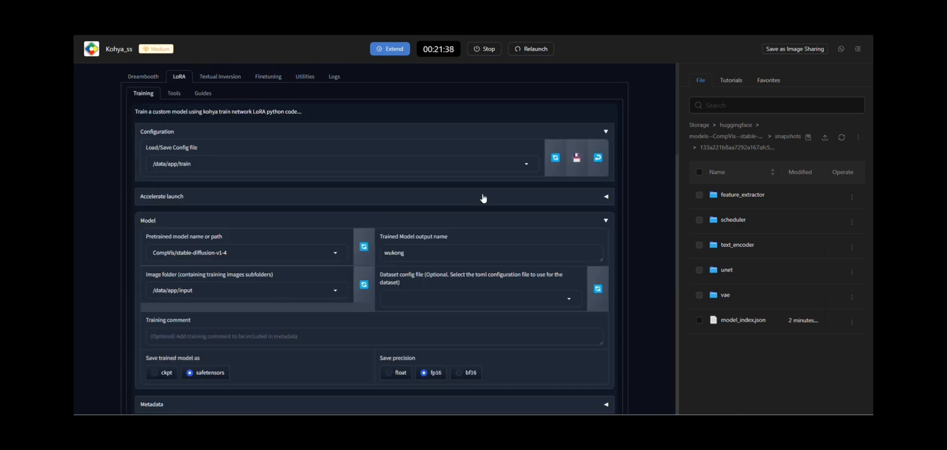
View the available pretrained base models in the LoRA model settings, keeping CompVis/stable-diffusion-v1-4 selected.
{"action": "scroll", "coordinate": [484, 191], "scroll_direction": "down", "scroll_amount": 1}
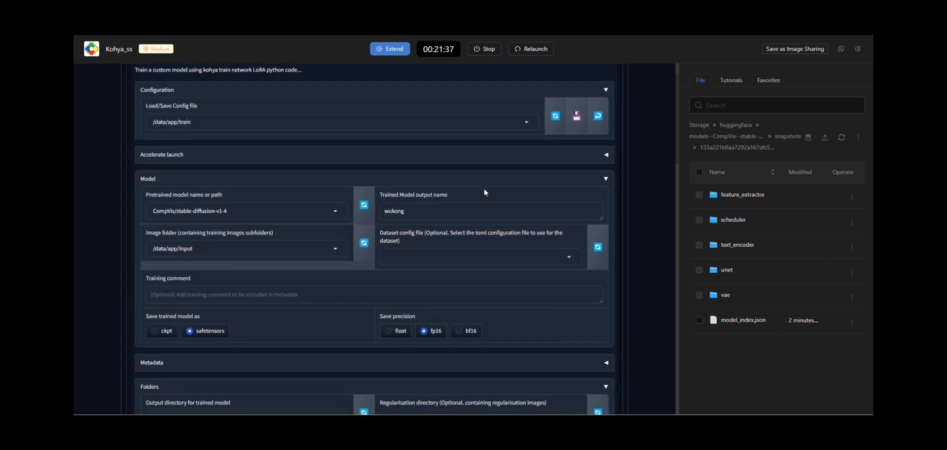
{"action": "left_click", "coordinate": [328, 207]}
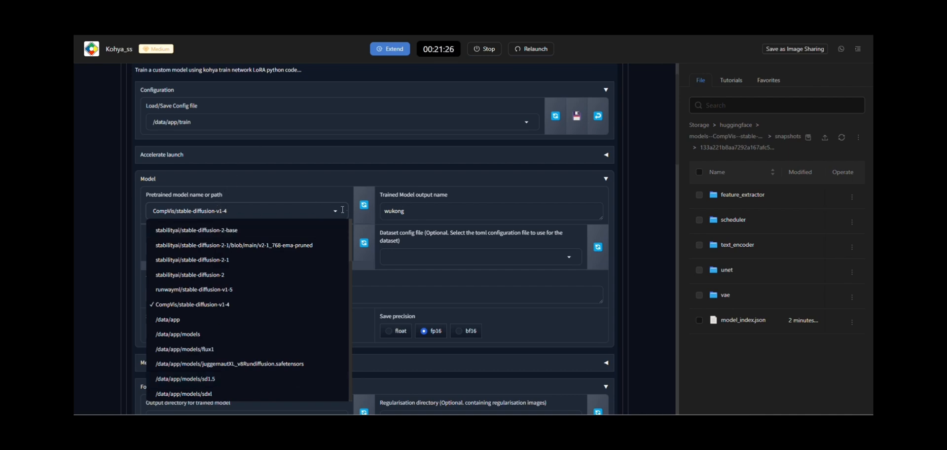
{"action": "left_click", "coordinate": [646, 241]}
Browse the available LoRA training parameter presets, including the SDXL and sd15 ones.
{"action": "scroll", "coordinate": [648, 242], "scroll_direction": "down", "scroll_amount": 15}
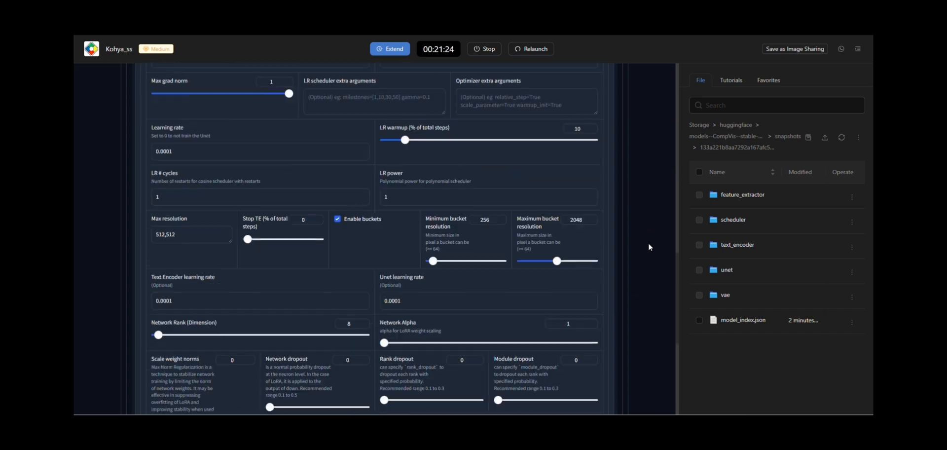
{"action": "scroll", "coordinate": [648, 242], "scroll_direction": "up", "scroll_amount": 6}
{"action": "scroll", "coordinate": [648, 243], "scroll_direction": "up", "scroll_amount": 3}
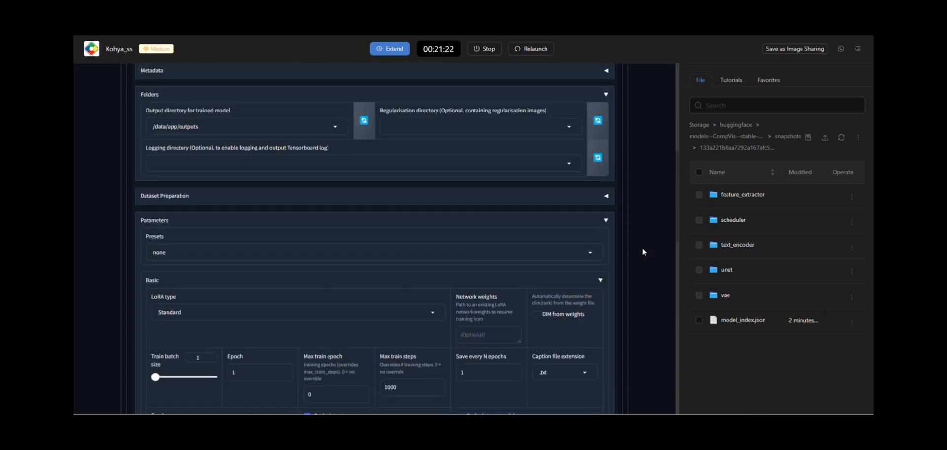
{"action": "left_click", "coordinate": [592, 252]}
{"action": "scroll", "coordinate": [475, 190], "scroll_direction": "down", "scroll_amount": 5}
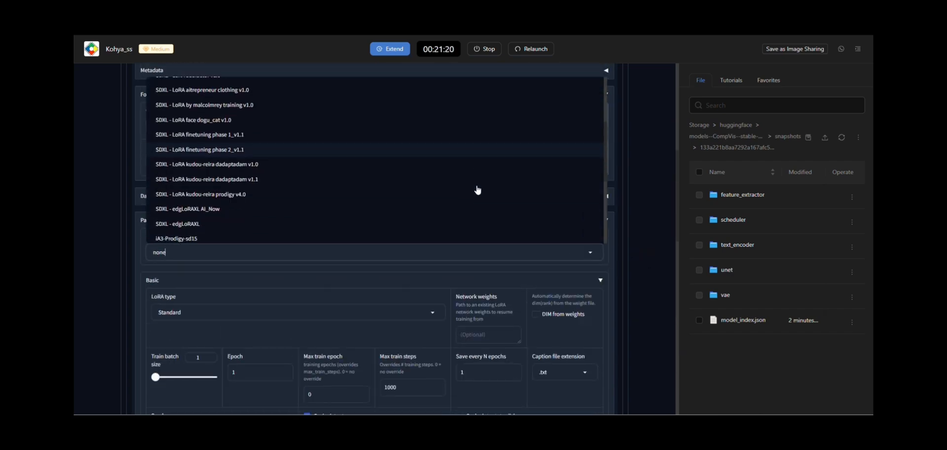
{"action": "scroll", "coordinate": [477, 188], "scroll_direction": "up", "scroll_amount": 5}
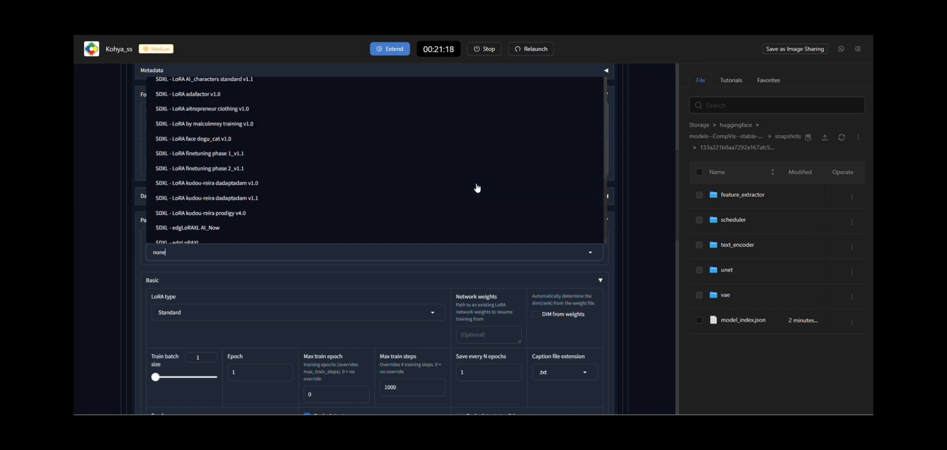
{"action": "scroll", "coordinate": [477, 187], "scroll_direction": "down", "scroll_amount": 5}
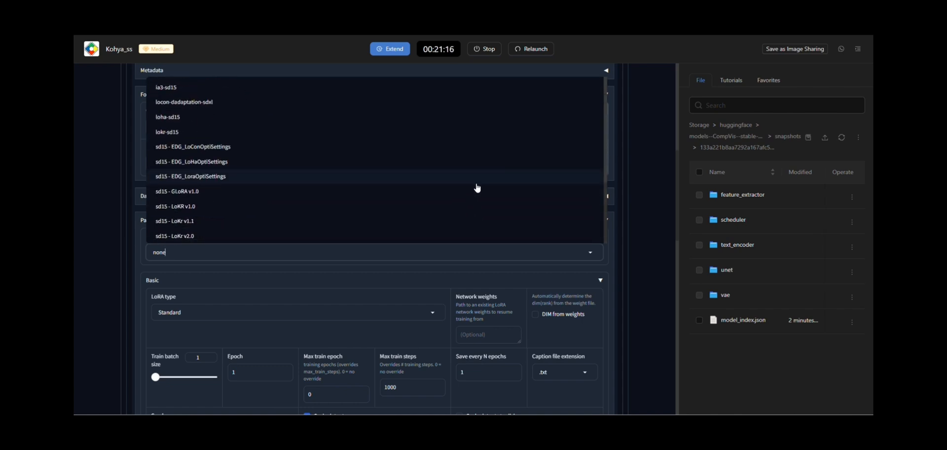
{"action": "scroll", "coordinate": [477, 188], "scroll_direction": "down", "scroll_amount": 5}
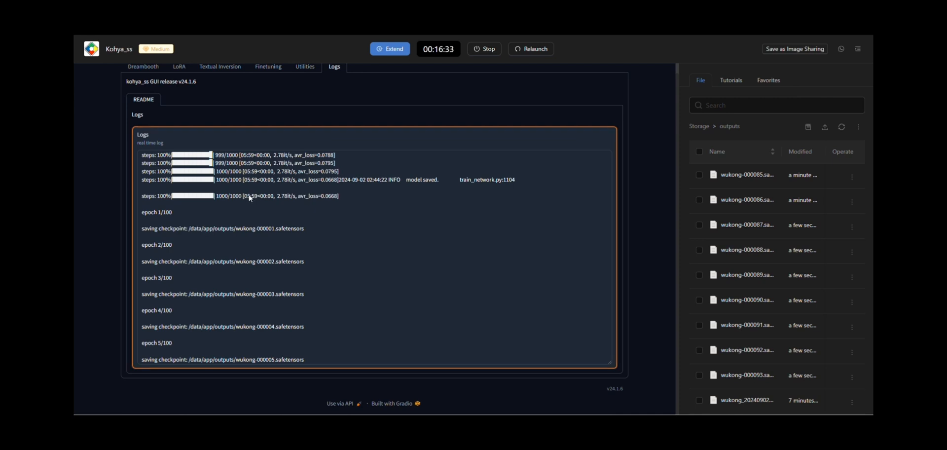
Examine the real-time training log from the last step-progress line through the per-epoch checkpoint entries to its end.
{"action": "left_click_drag", "start_coordinate": [295, 199], "coordinate": [205, 199]}
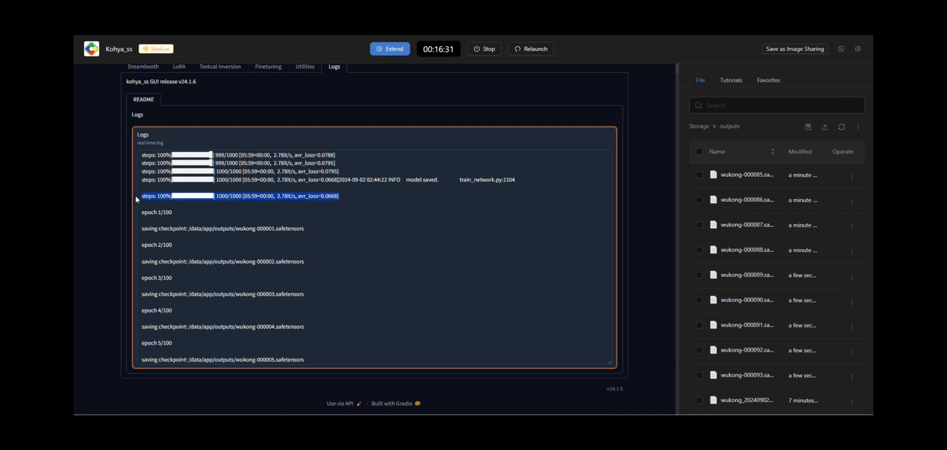
{"action": "scroll", "coordinate": [302, 226], "scroll_direction": "up", "scroll_amount": 1}
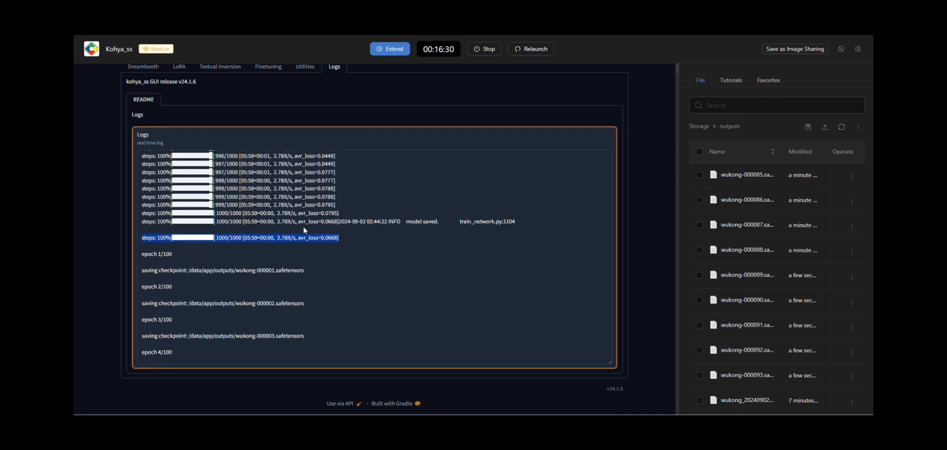
{"action": "scroll", "coordinate": [271, 253], "scroll_direction": "down", "scroll_amount": 2}
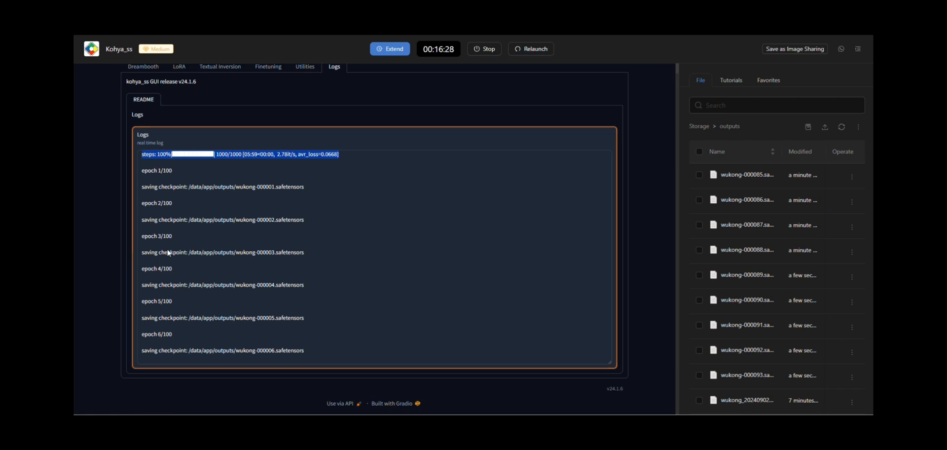
{"action": "scroll", "coordinate": [259, 253], "scroll_direction": "down", "scroll_amount": 3}
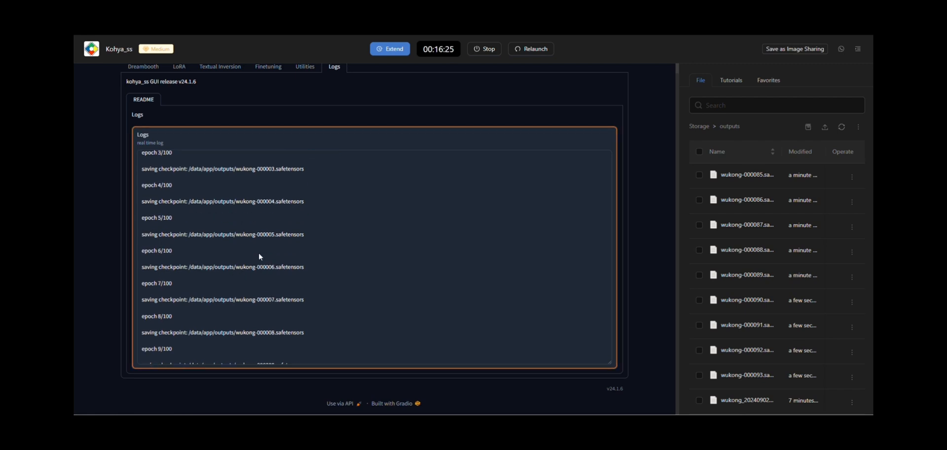
{"action": "scroll", "coordinate": [259, 276], "scroll_direction": "down", "scroll_amount": 11}
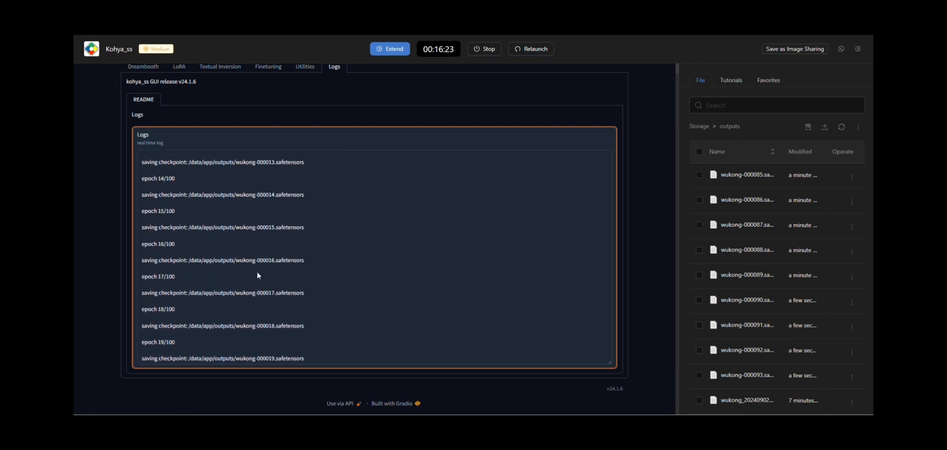
{"action": "scroll", "coordinate": [256, 271], "scroll_direction": "down", "scroll_amount": 15}
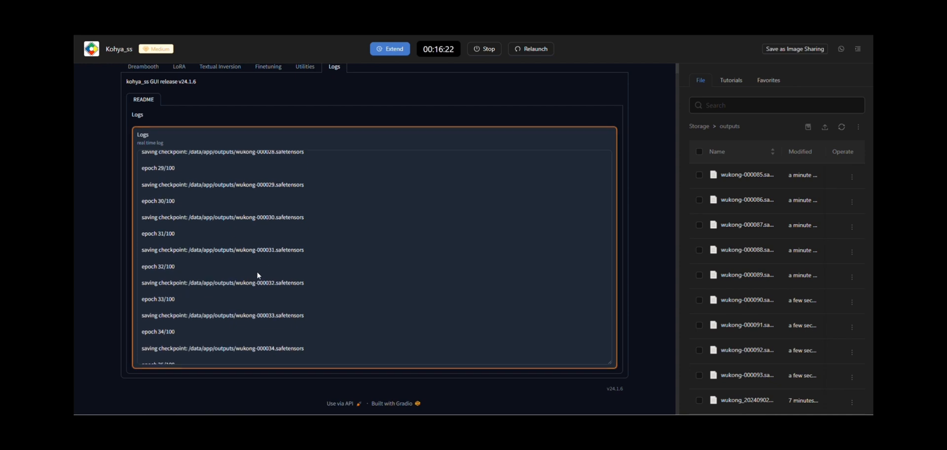
{"action": "scroll", "coordinate": [257, 270], "scroll_direction": "down", "scroll_amount": 20}
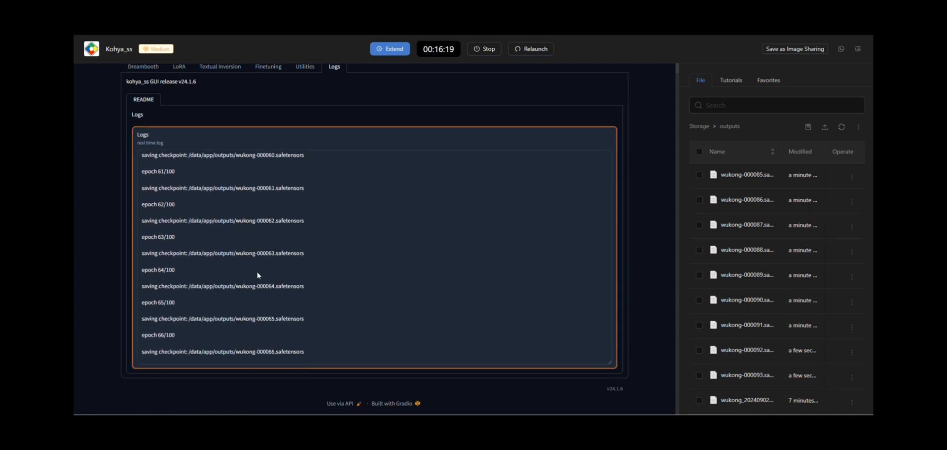
{"action": "scroll", "coordinate": [259, 271], "scroll_direction": "down", "scroll_amount": 20}
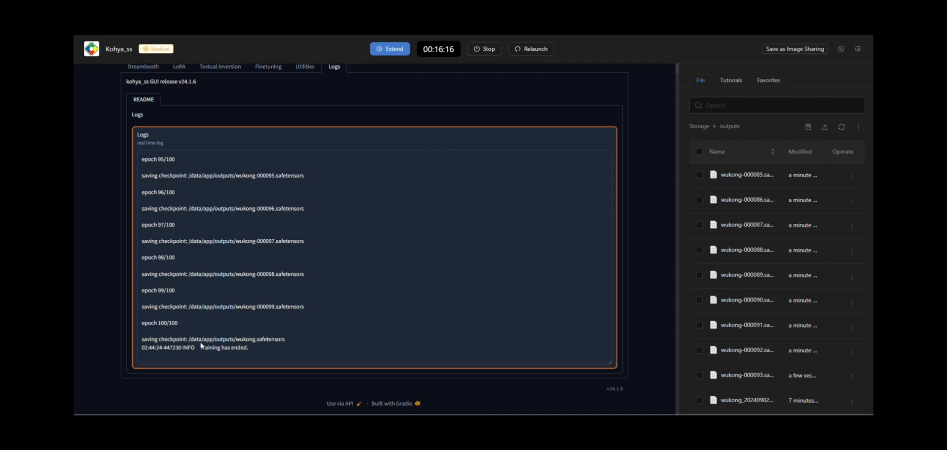
Highlight the final checkpoint's path in the log, then refresh the outputs folder and locate wukong.safetensors.
{"action": "left_click_drag", "start_coordinate": [163, 343], "coordinate": [288, 344]}
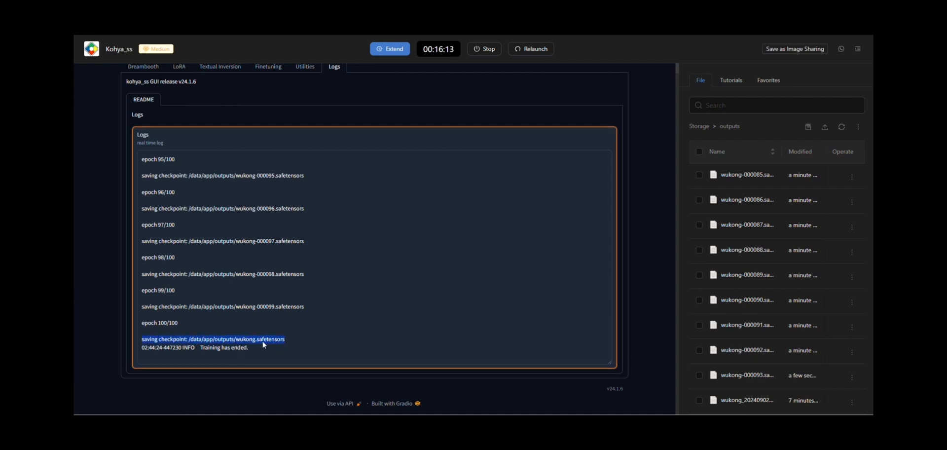
{"action": "double_click", "coordinate": [244, 339]}
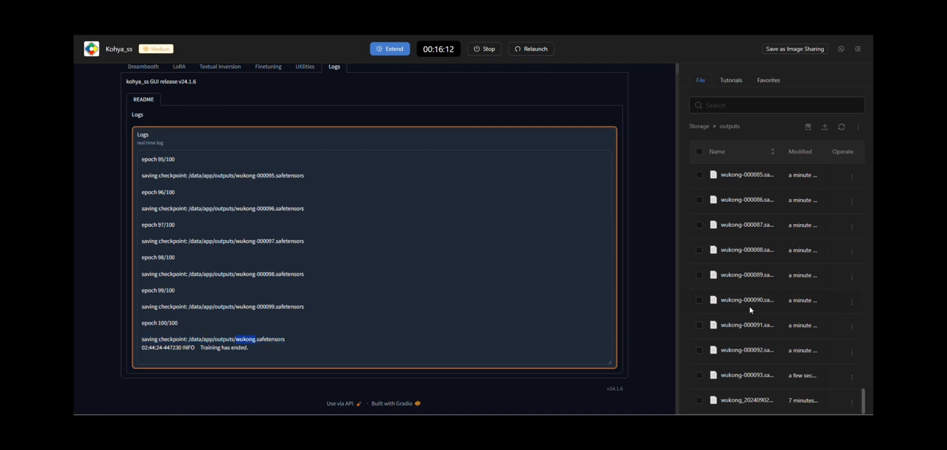
{"action": "left_click", "coordinate": [841, 127]}
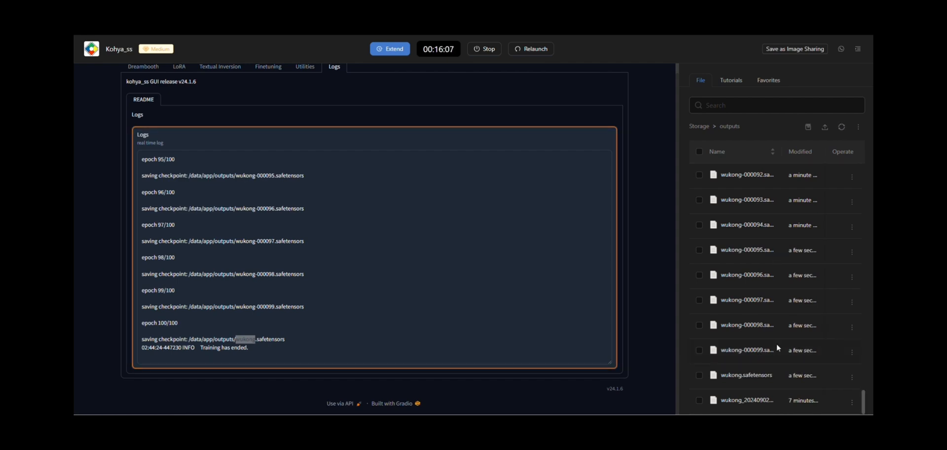
{"action": "left_click_drag", "start_coordinate": [719, 376], "coordinate": [777, 376]}
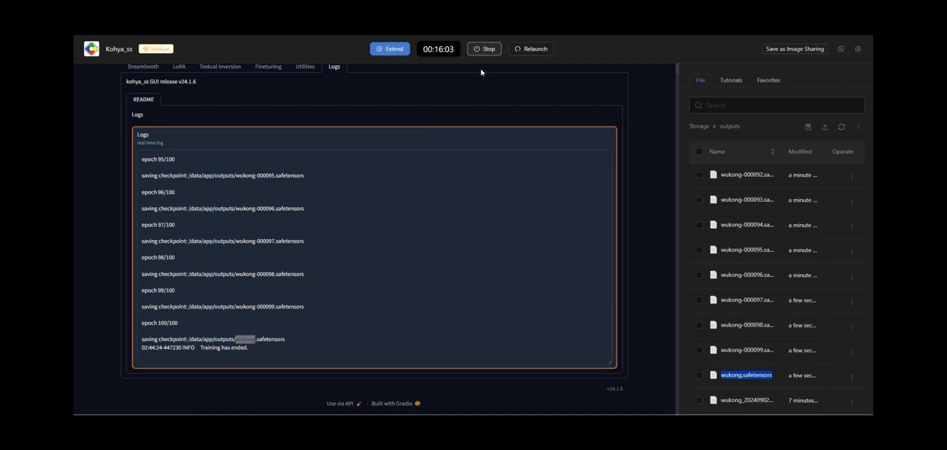
{"action": "scroll", "coordinate": [401, 154], "scroll_direction": "up", "scroll_amount": 4}
{"action": "scroll", "coordinate": [402, 155], "scroll_direction": "up", "scroll_amount": 3}
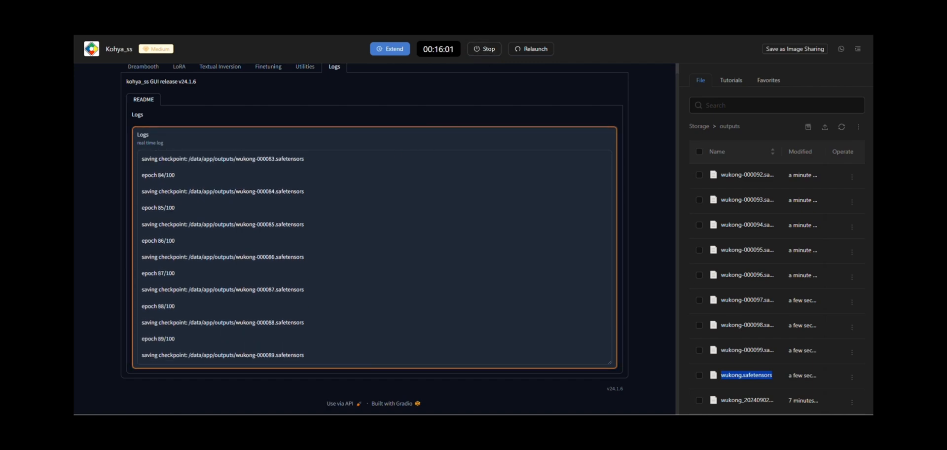